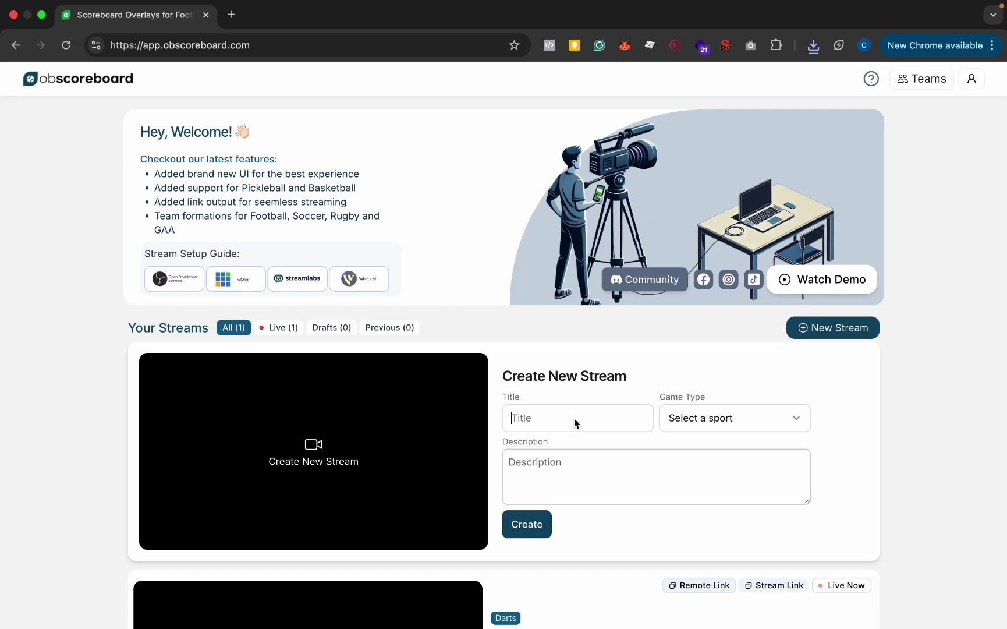
- Create a new Pool/Billiards stream titled 'Pool'
{"action": "left_click", "coordinate": [714, 419]}
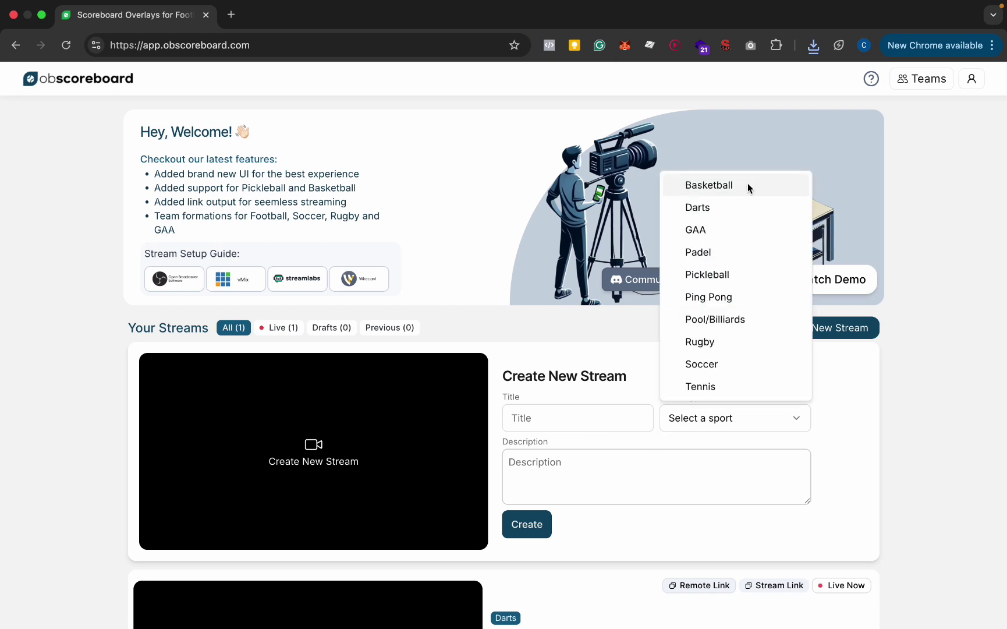
{"action": "left_click", "coordinate": [709, 319]}
{"action": "left_click", "coordinate": [518, 420]}
{"action": "type", "text": "Pool"}
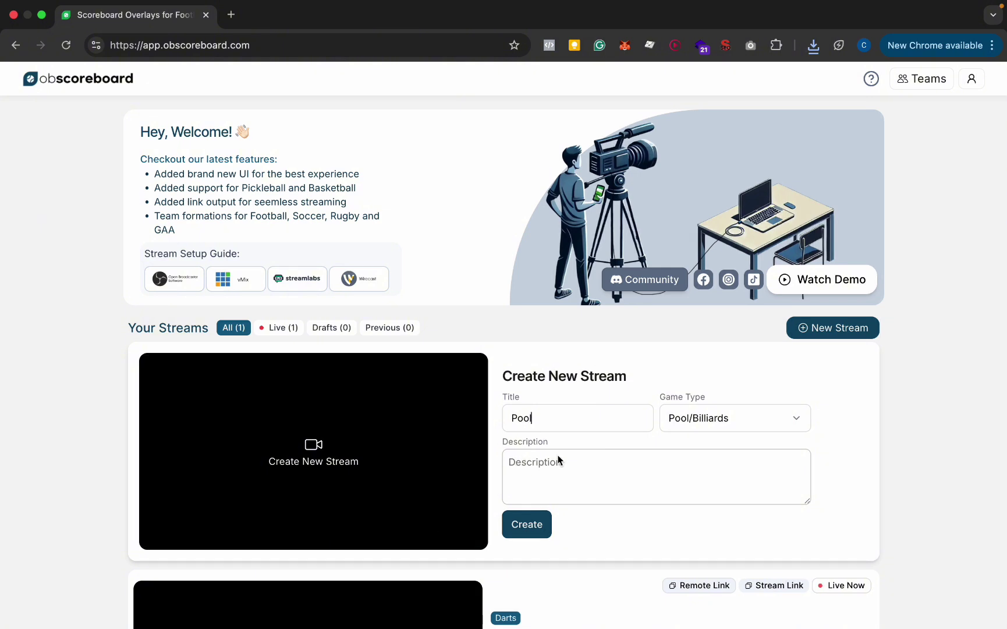
{"action": "left_click", "coordinate": [533, 528]}
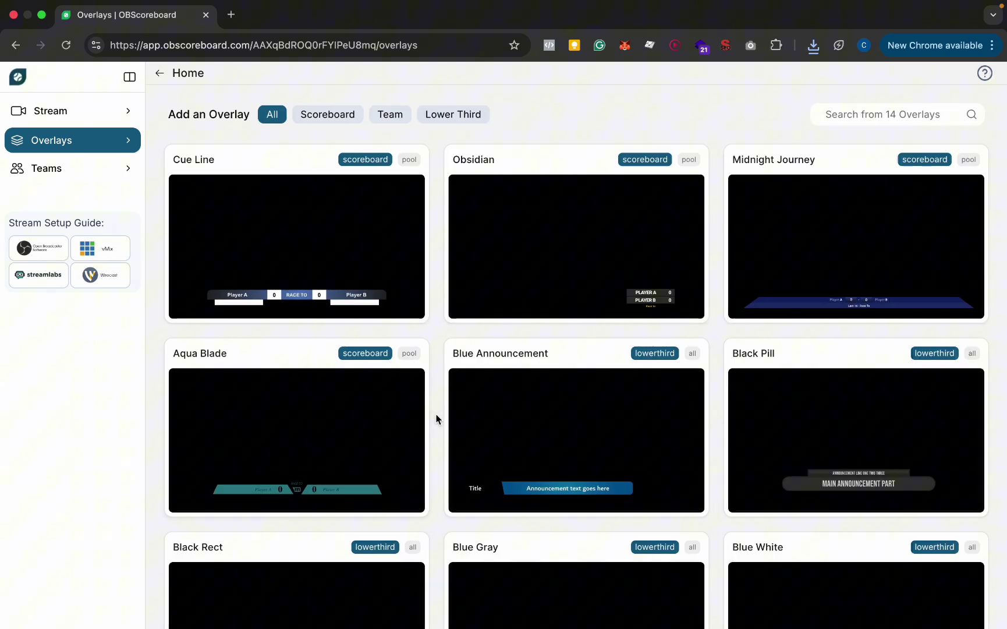
- Find the Obsidian scoreboard card in the overlay gallery and add it to the Pool stream
{"action": "scroll", "coordinate": [561, 562], "scroll_direction": "down", "scroll_amount": 7}
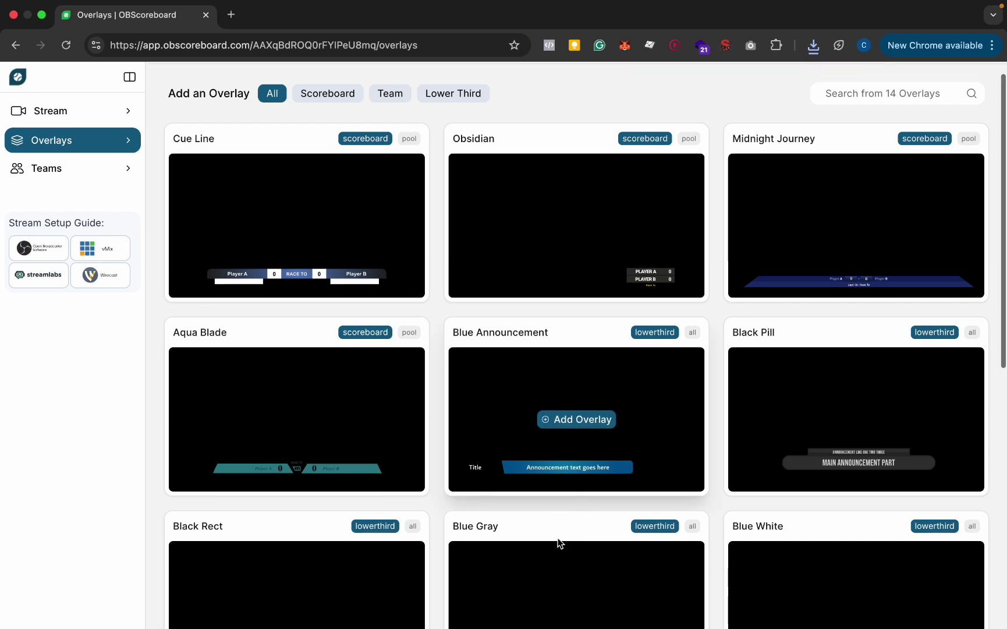
{"action": "scroll", "coordinate": [379, 489], "scroll_direction": "down", "scroll_amount": 1}
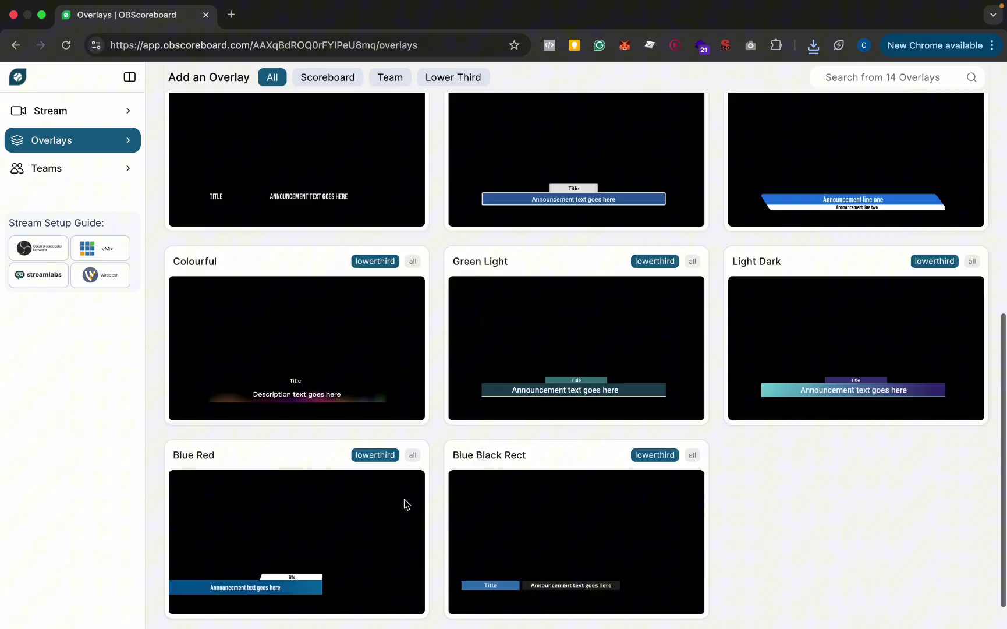
{"action": "scroll", "coordinate": [651, 322], "scroll_direction": "up", "scroll_amount": 8}
{"action": "mouse_move", "coordinate": [673, 153]}
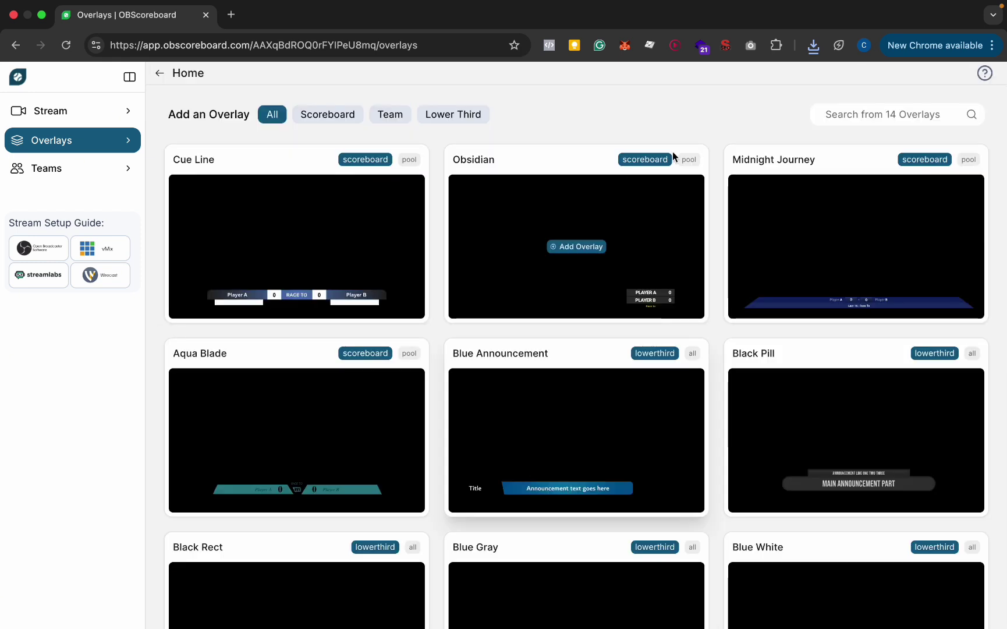
{"action": "left_click", "coordinate": [578, 250]}
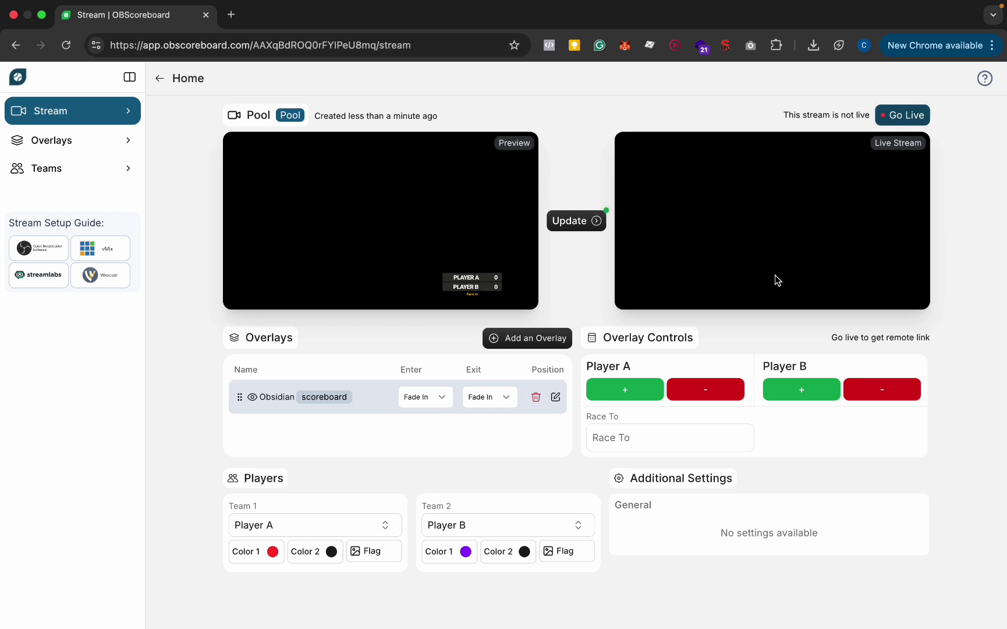
- Enter the two players' names in the Team 1 and Team 2 fields
{"action": "left_click", "coordinate": [303, 531]}
{"action": "type", "text": "J"}
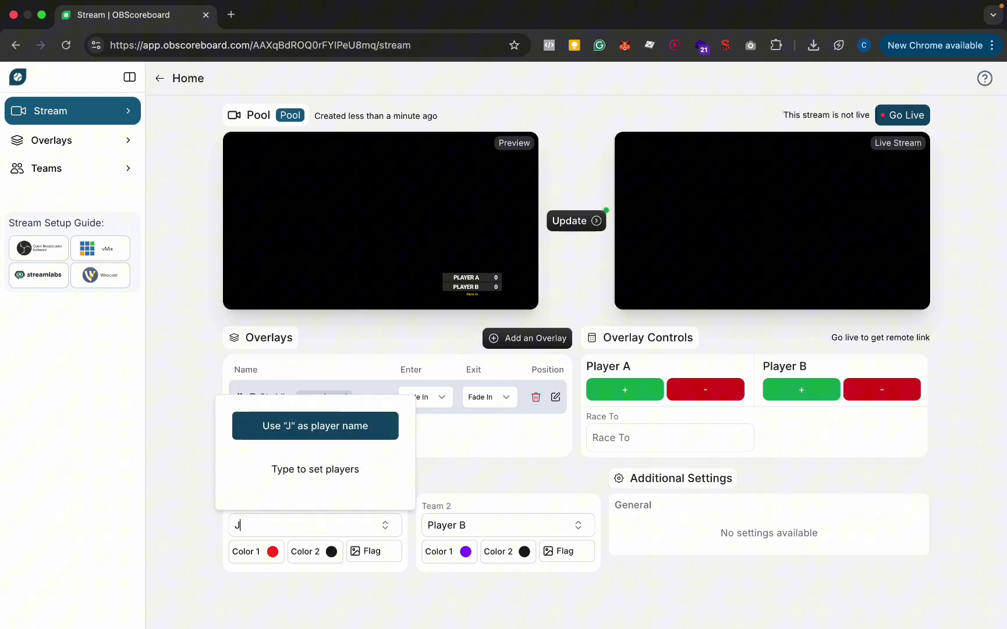
{"action": "type", "text": ". Doe"}
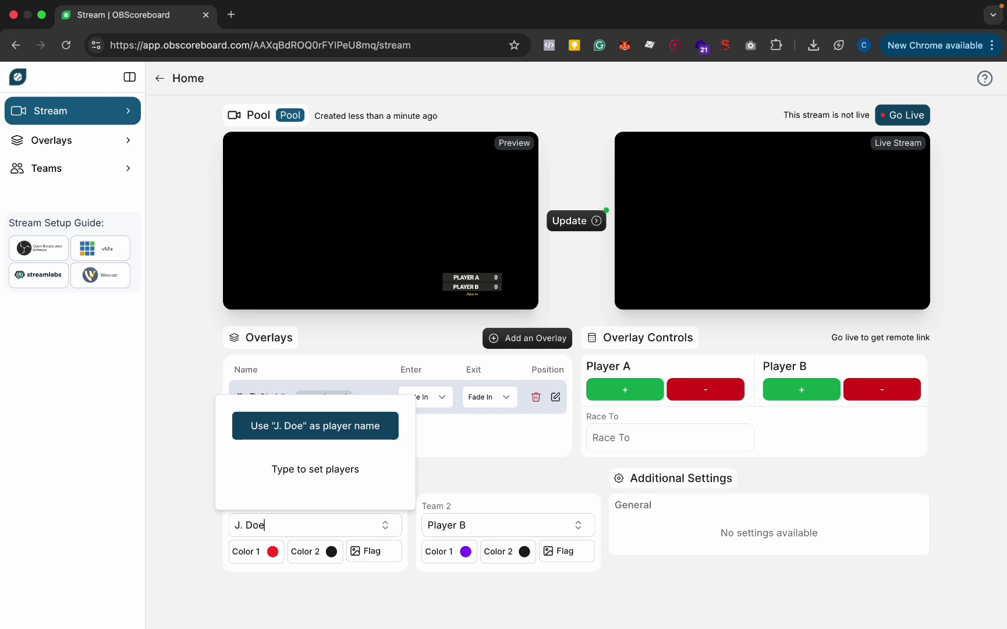
{"action": "left_click", "coordinate": [488, 526]}
{"action": "type", "text": "JANE Doe"}
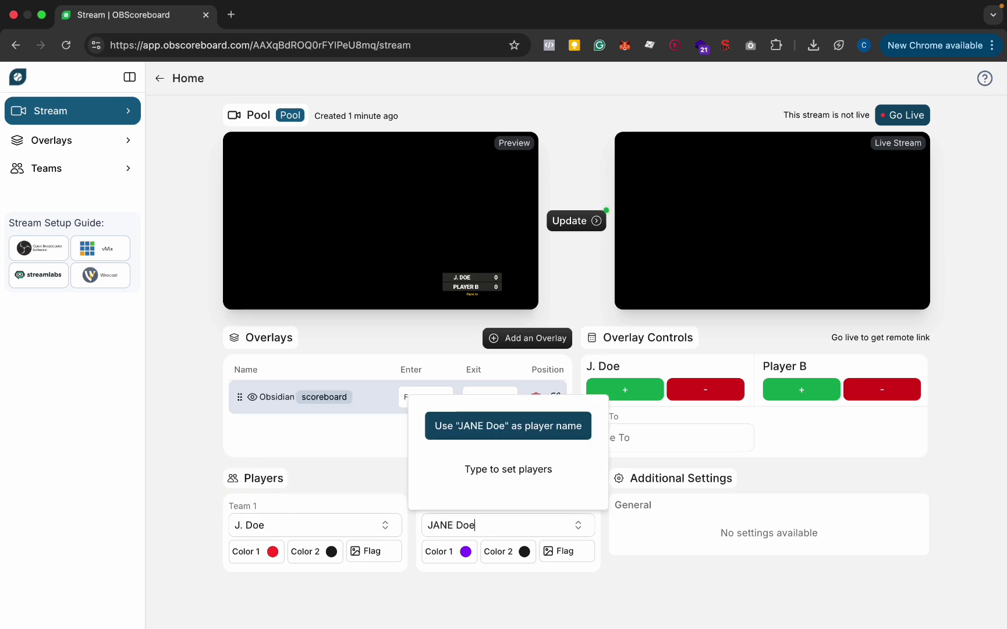
{"action": "key", "text": "Return"}
- Correct the Team 1 player's name to the full first name, removing the stray period
{"action": "left_click", "coordinate": [239, 525]}
{"action": "type", "text": "ohn"}
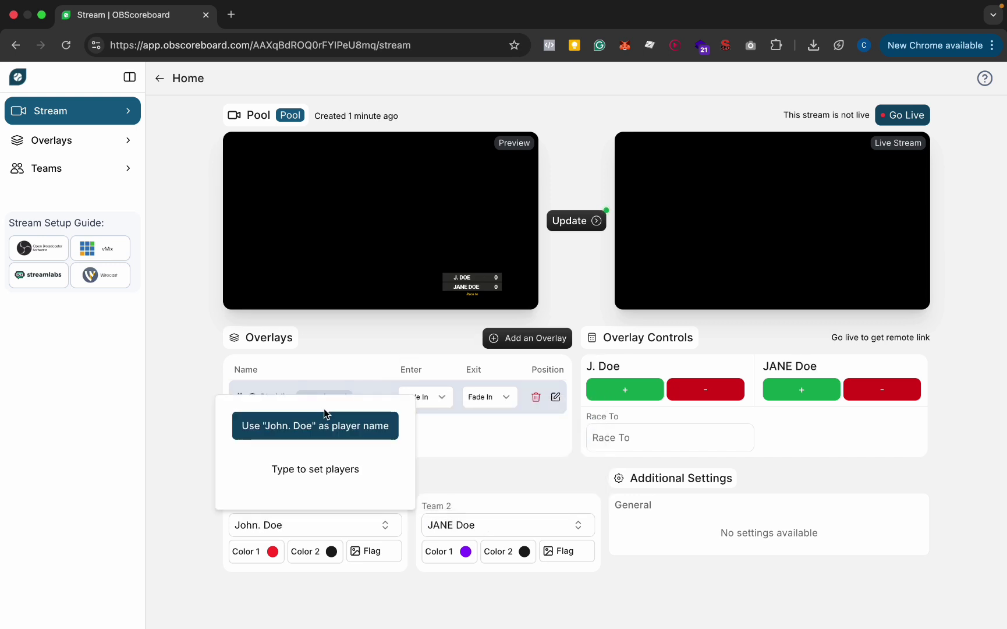
{"action": "key", "text": "Return"}
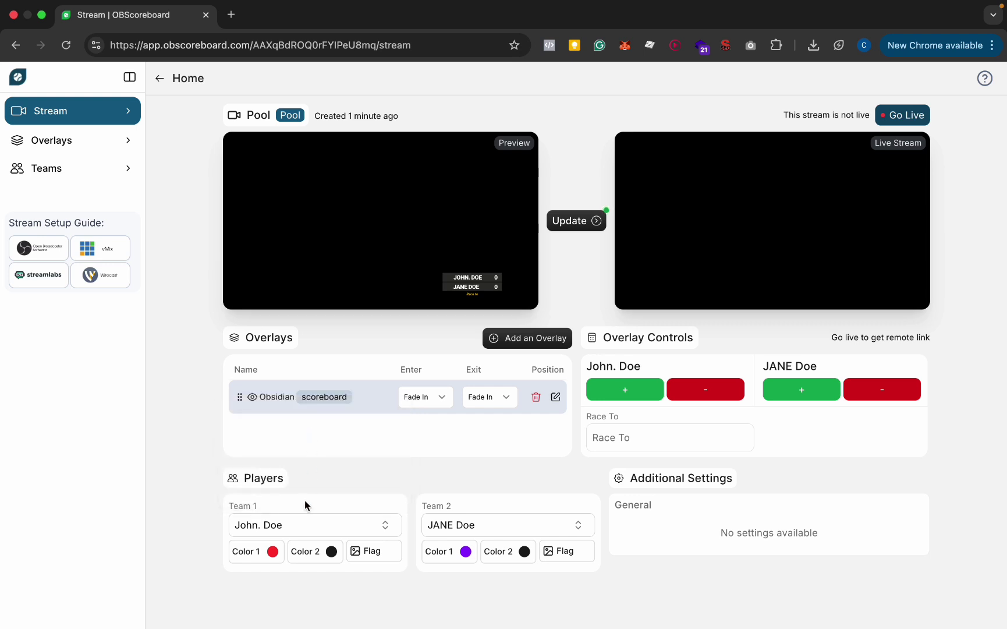
{"action": "left_click", "coordinate": [259, 524]}
{"action": "key", "text": "BackSpace"}
{"action": "key", "text": "Return"}
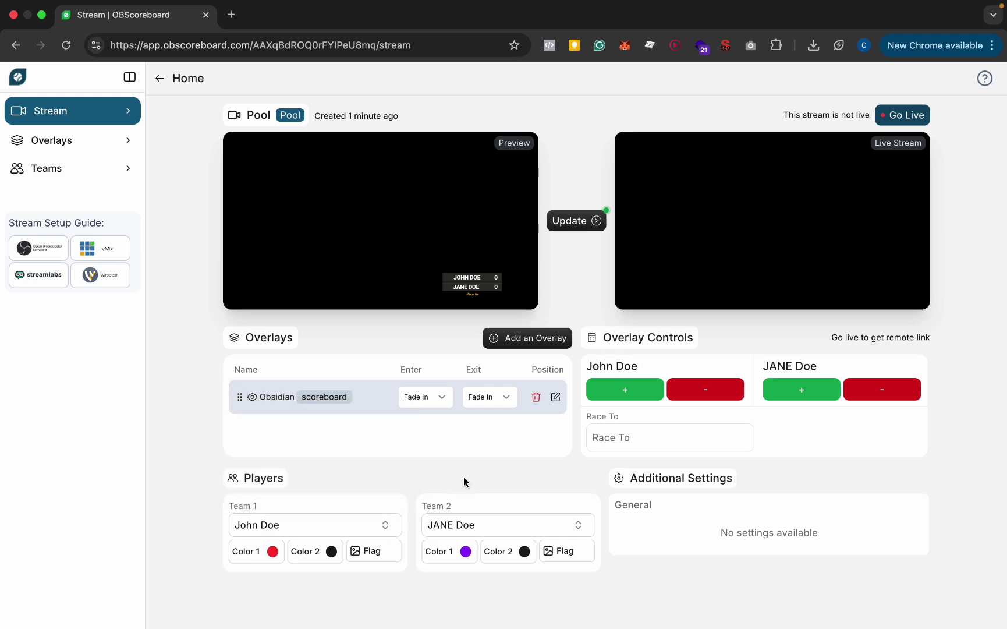
- Set the Obsidian overlay's Enter animation to Slide Left and Exit to Slide Right
{"action": "left_click", "coordinate": [426, 394]}
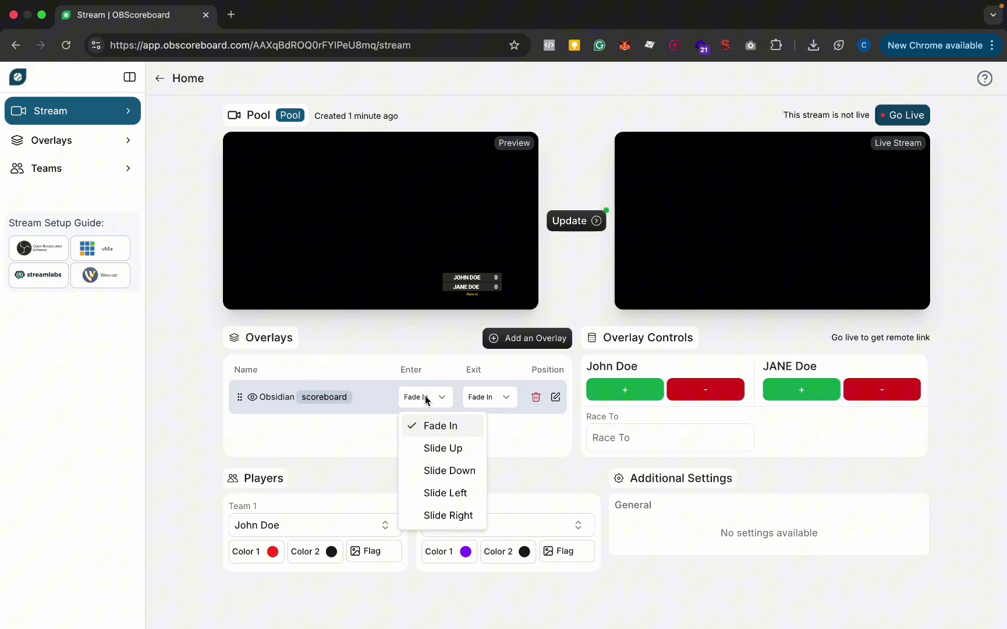
{"action": "left_click", "coordinate": [444, 493]}
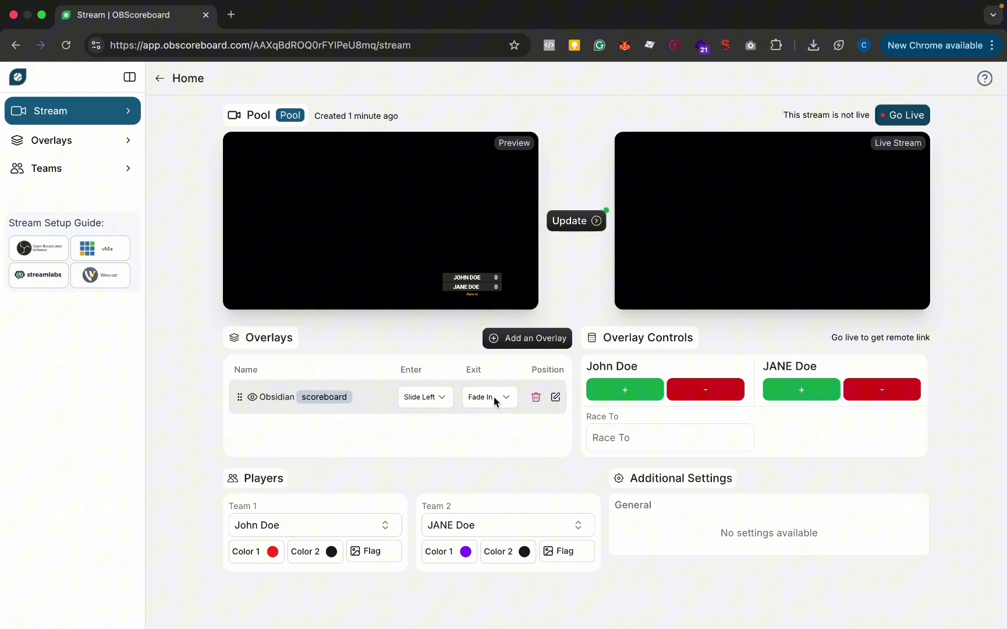
{"action": "left_click", "coordinate": [493, 397]}
{"action": "left_click", "coordinate": [499, 514]}
- Hide and reshow the Obsidian scoreboard in the preview, then select the Race To field
{"action": "left_click", "coordinate": [252, 397]}
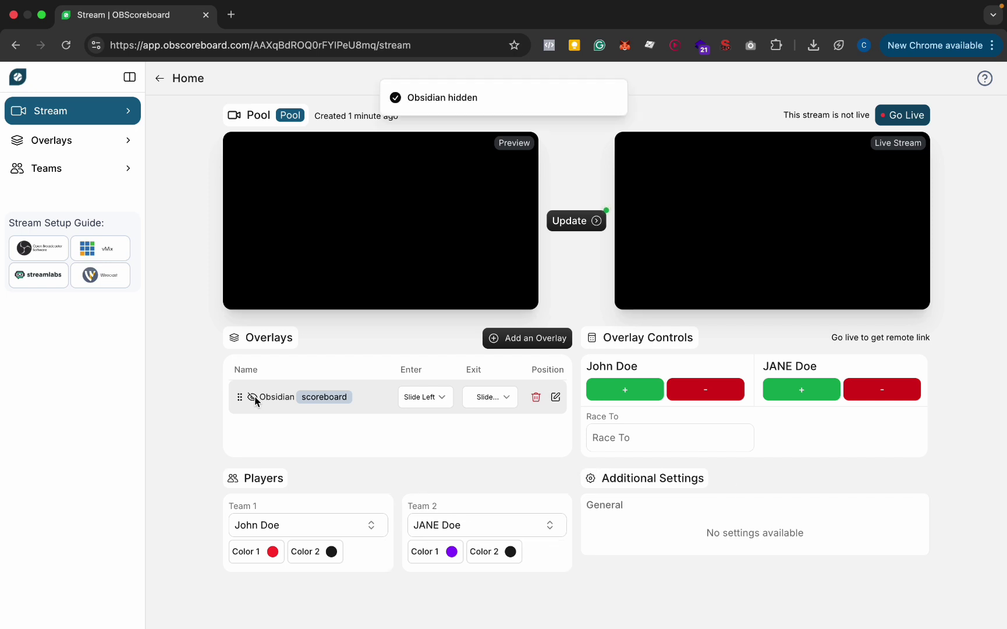
{"action": "left_click", "coordinate": [255, 396]}
{"action": "left_click", "coordinate": [623, 433]}
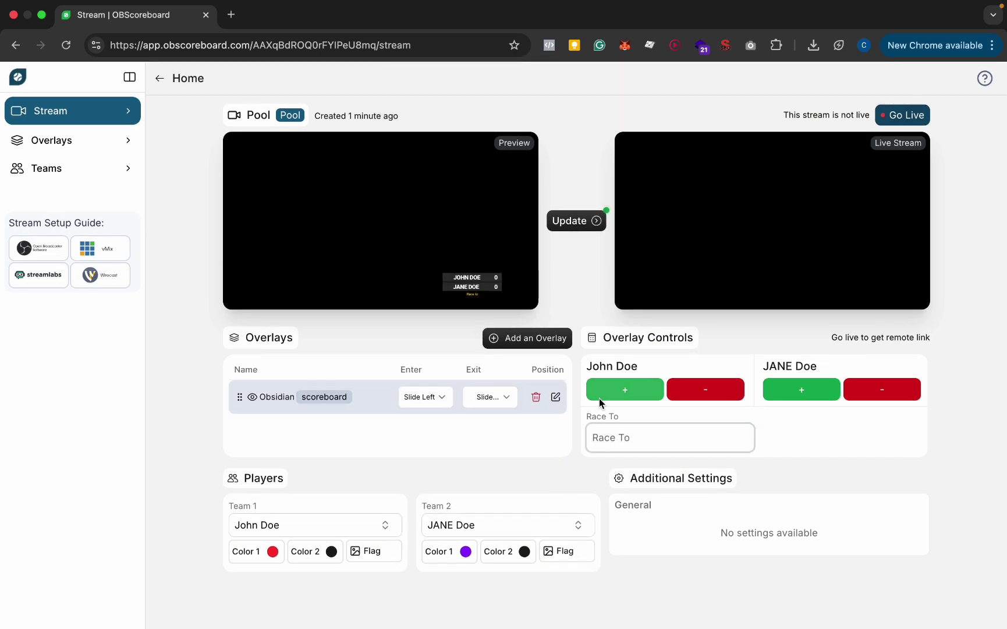
- Set Race To 5, push the update to the live scoreboard, and go live
{"action": "type", "text": "5"}
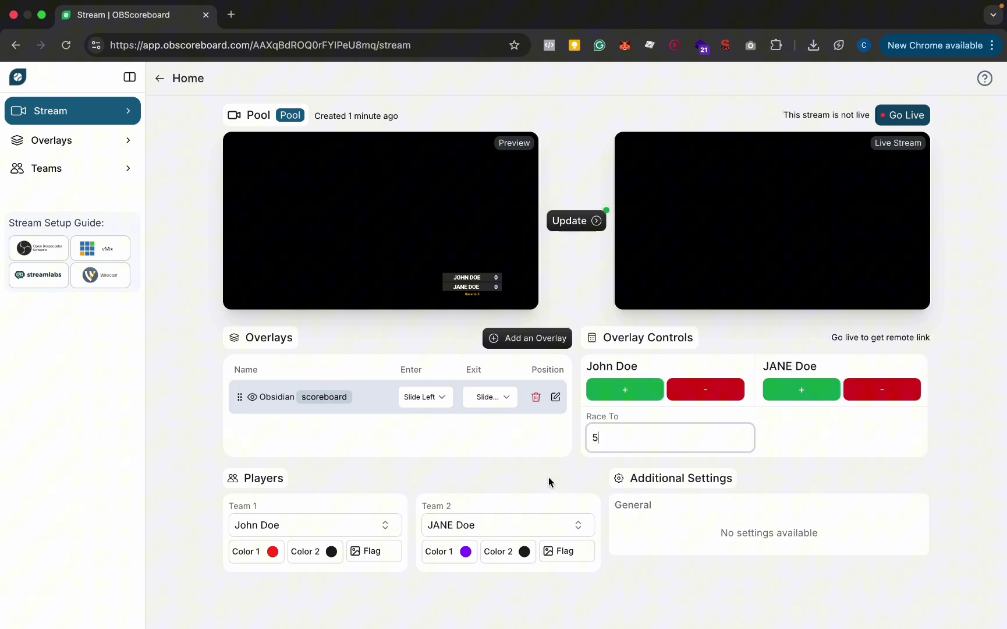
{"action": "left_click", "coordinate": [823, 437]}
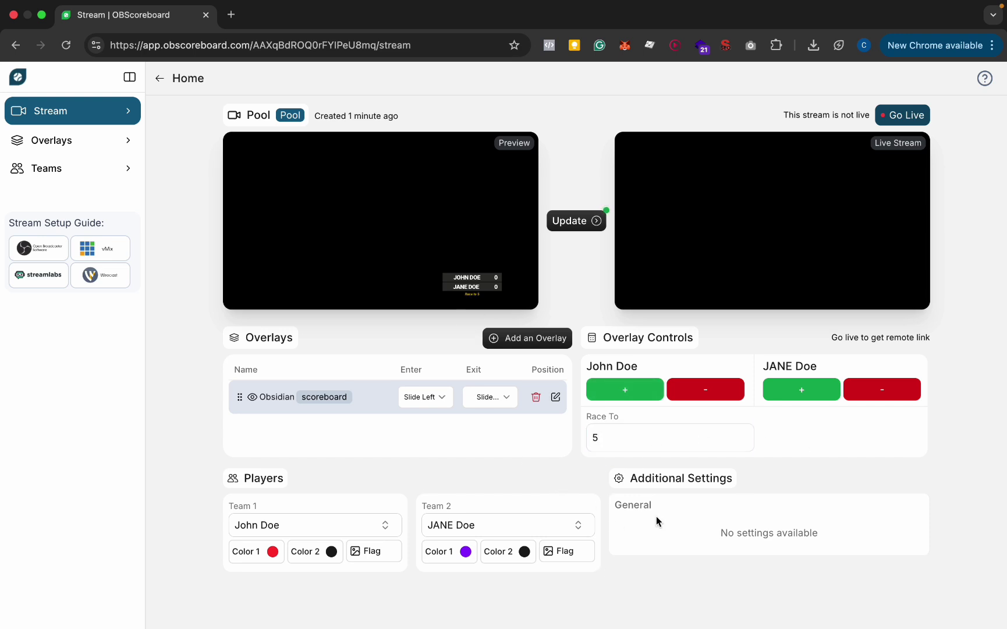
{"action": "left_click", "coordinate": [576, 221]}
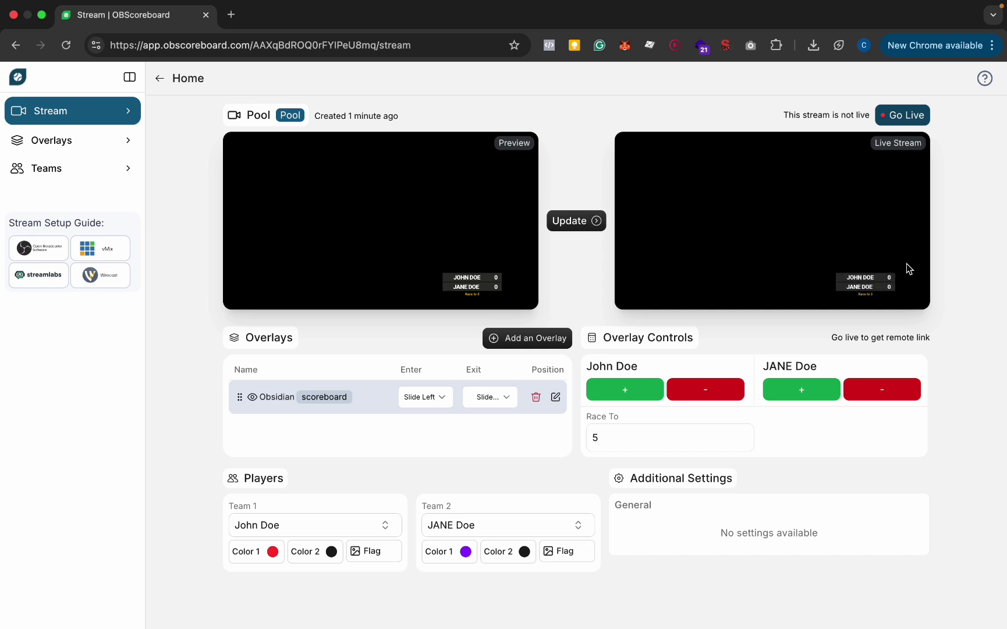
{"action": "left_click", "coordinate": [904, 120]}
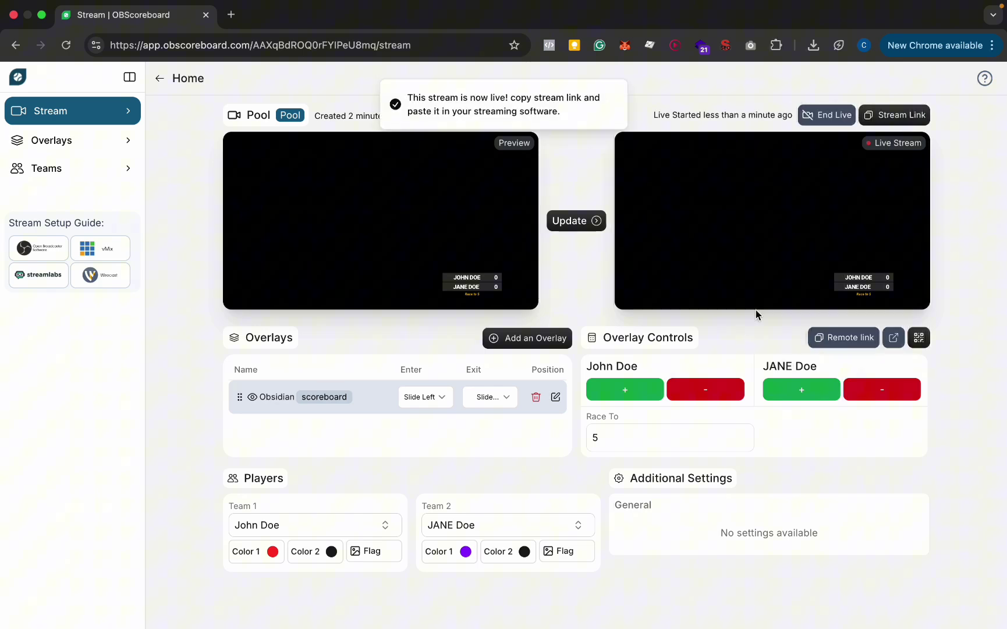
- Copy the stream link and add a new Browser source in OBS Studio
{"action": "left_click", "coordinate": [902, 116]}
{"action": "key", "text": "ctrl+Right"}
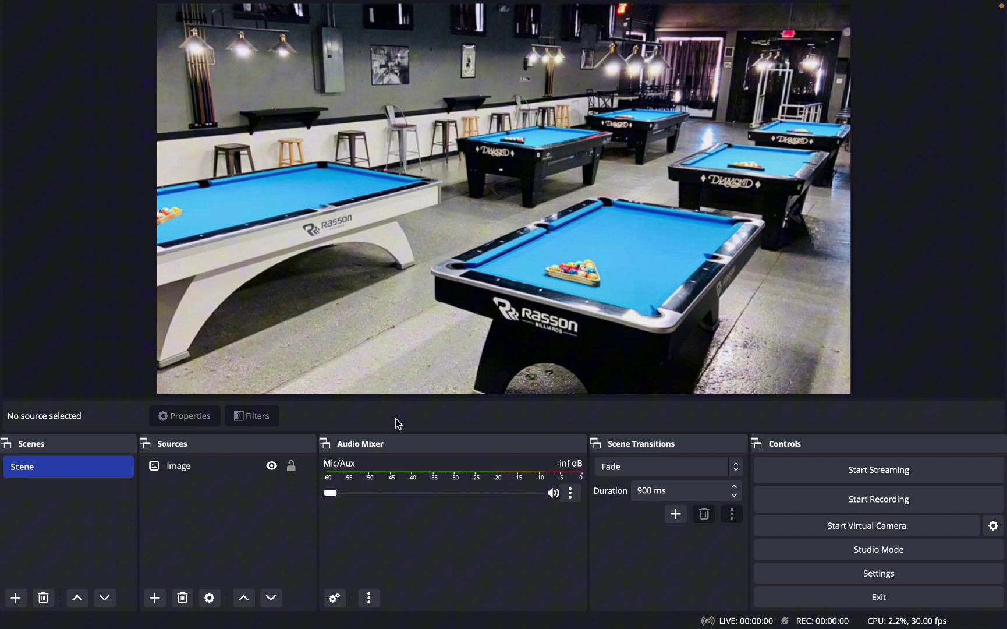
{"action": "left_click", "coordinate": [155, 598]}
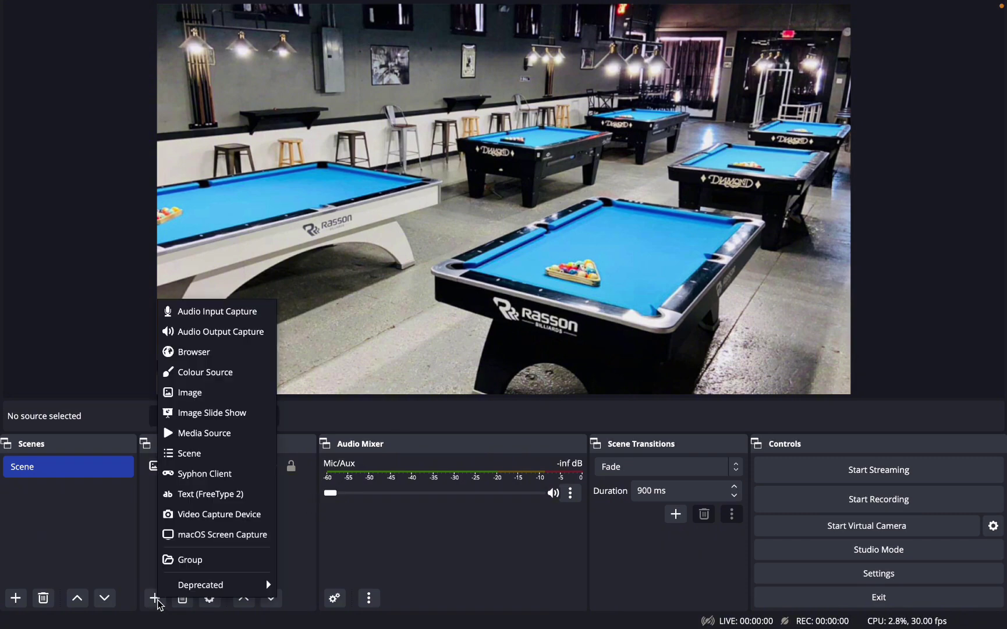
{"action": "left_click", "coordinate": [217, 352]}
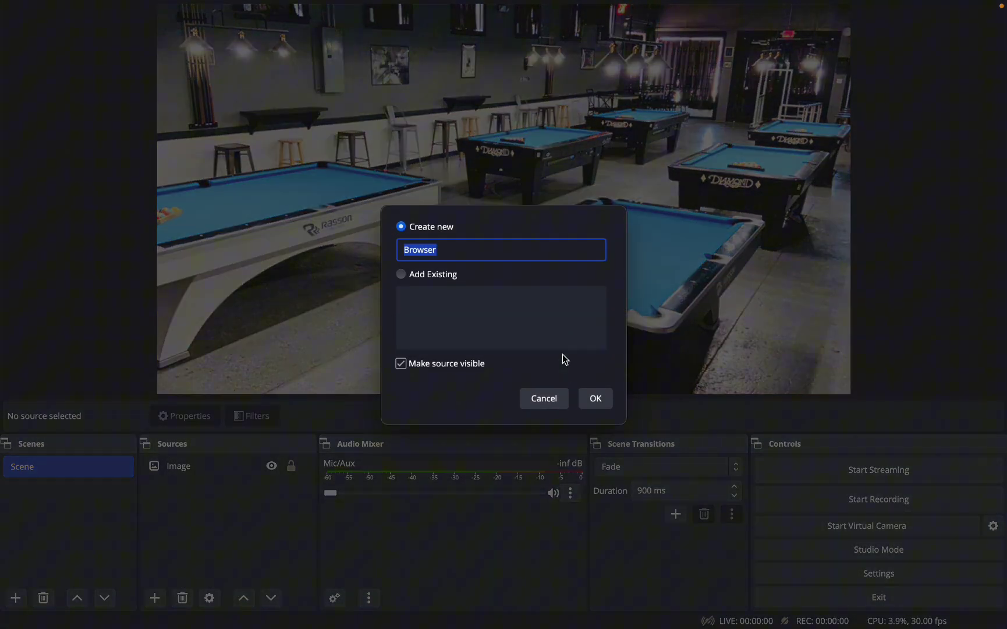
{"action": "left_click", "coordinate": [594, 400]}
- Paste the scoreboard link as the browser source URL and size it 1920×1080
{"action": "left_click", "coordinate": [542, 330]}
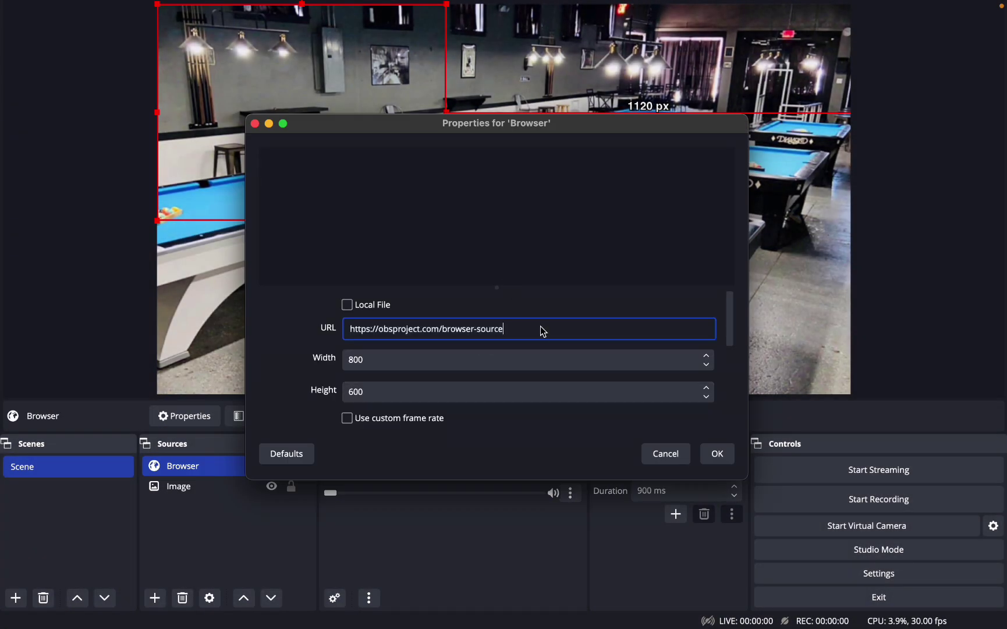
{"action": "key", "text": "ctrl+a"}
{"action": "key", "text": "ctrl+v"}
{"action": "left_click", "coordinate": [415, 367]}
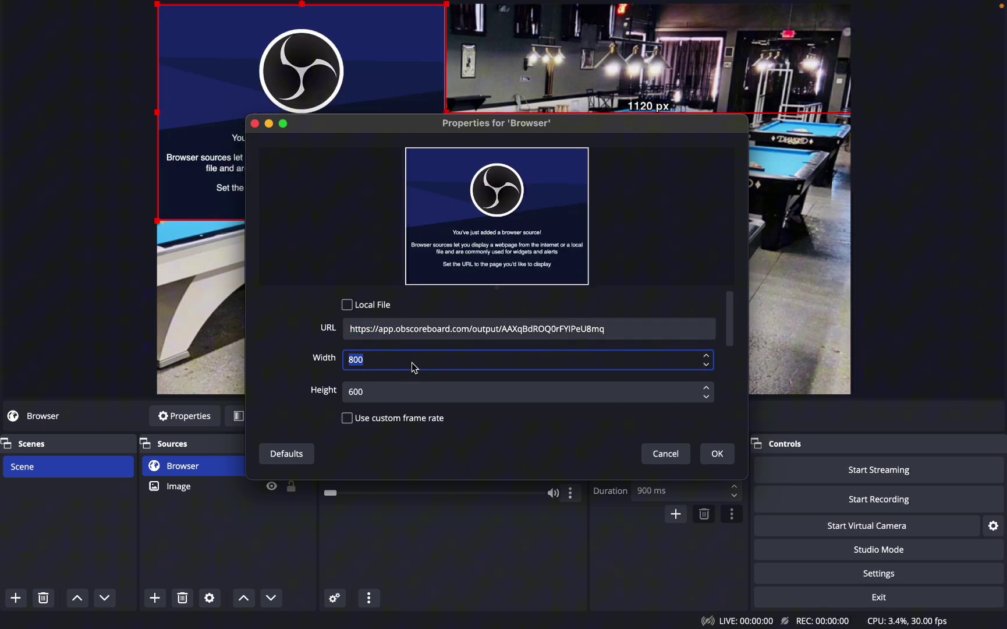
{"action": "type", "text": "1920"}
{"action": "key", "text": "Tab"}
{"action": "type", "text": "1080"}
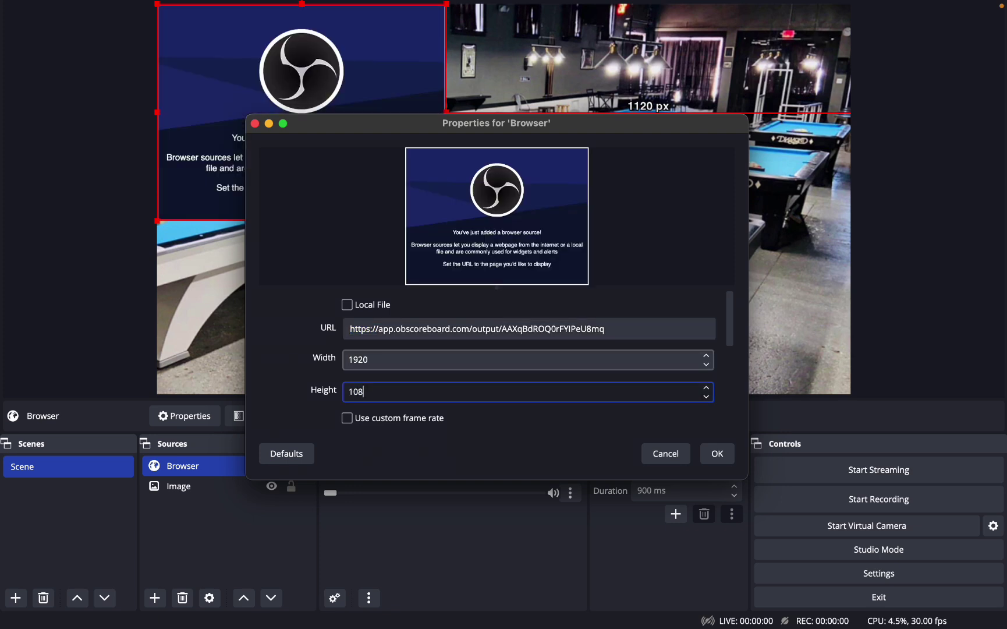
{"action": "left_click", "coordinate": [718, 454]}
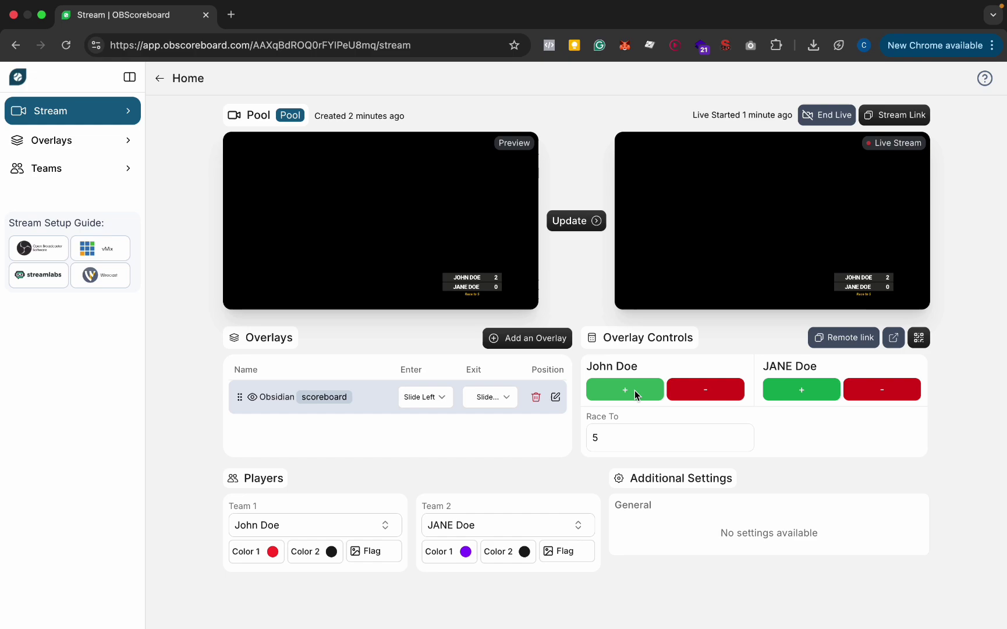
- Take one point off the second player's score, comparing against the OBS scene
{"action": "key", "text": "ctrl+Right"}
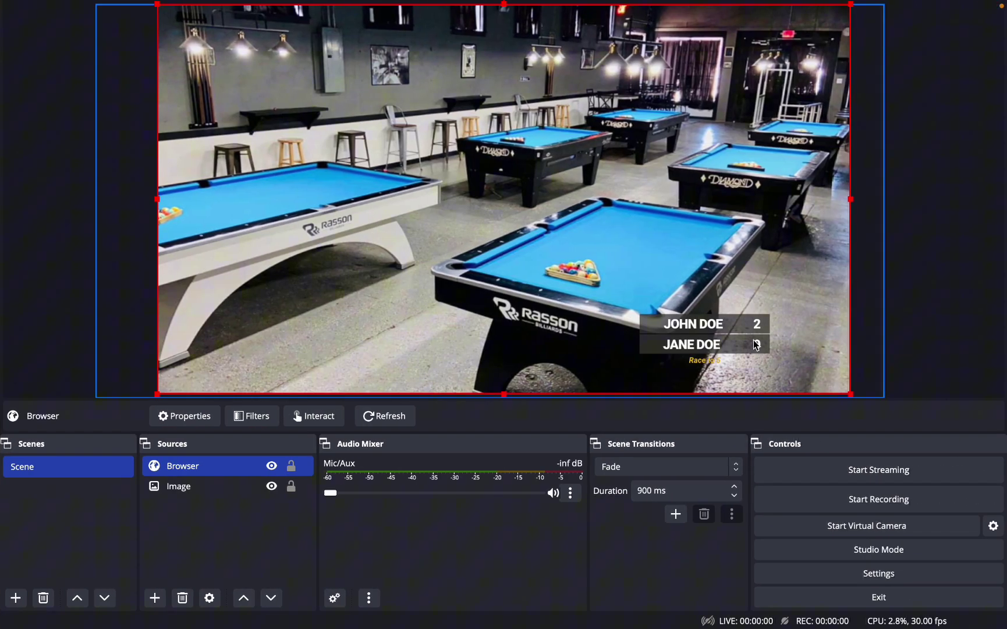
{"action": "key", "text": "ctrl+Left"}
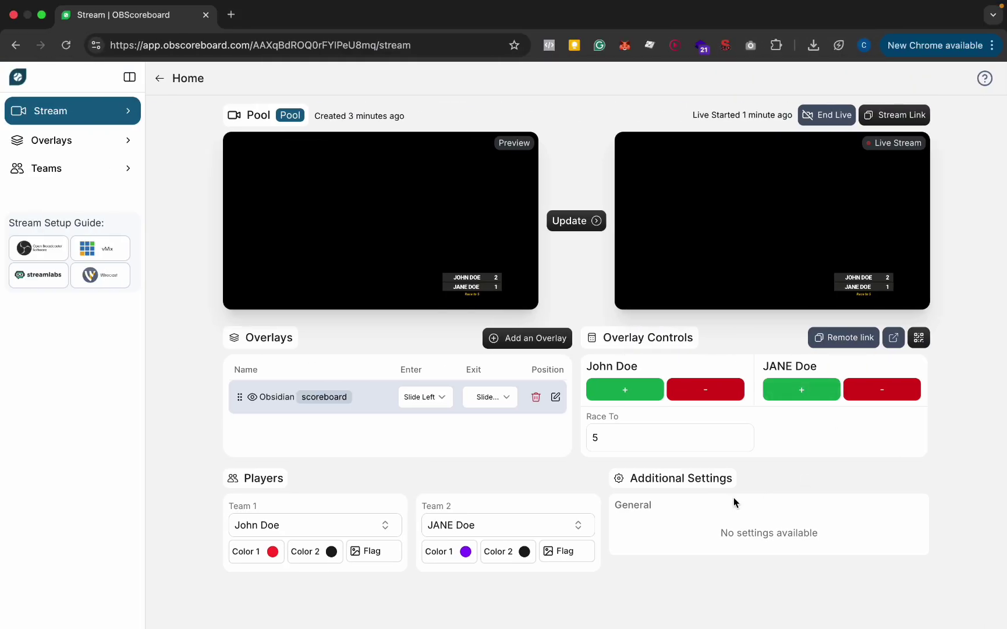
{"action": "key", "text": "ctrl+Right"}
{"action": "key", "text": "ctrl+Left"}
{"action": "left_click", "coordinate": [883, 389]}
- Confirm the 2–0 score in OBS and show the QR code for phone remote control
{"action": "key", "text": "ctrl+Right"}
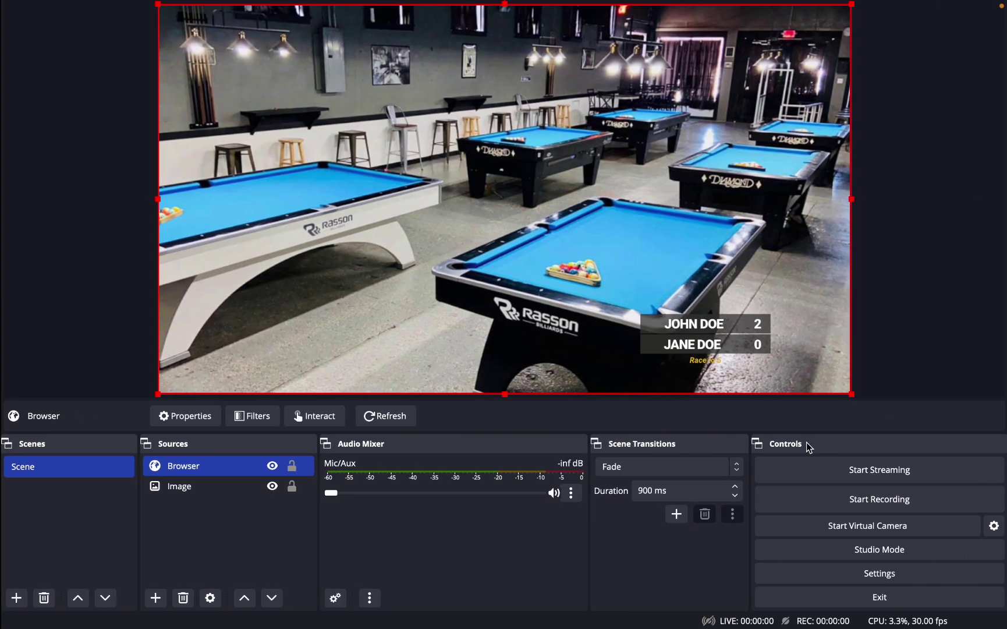
{"action": "key", "text": "ctrl+Left"}
{"action": "left_click", "coordinate": [919, 339]}
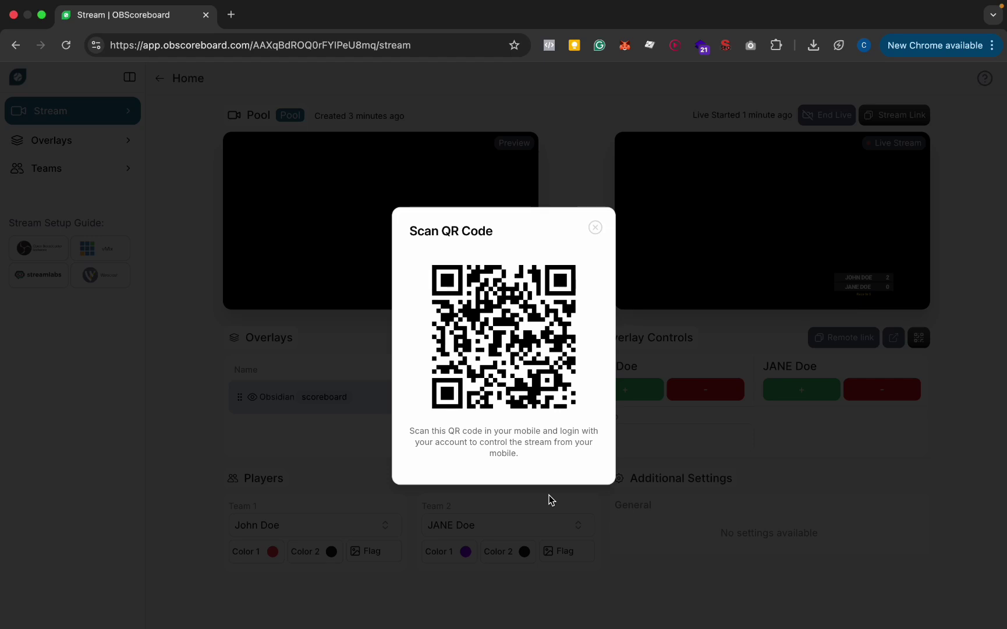
- Close the Scan QR Code dialog and copy the Remote link
{"action": "left_click", "coordinate": [595, 228]}
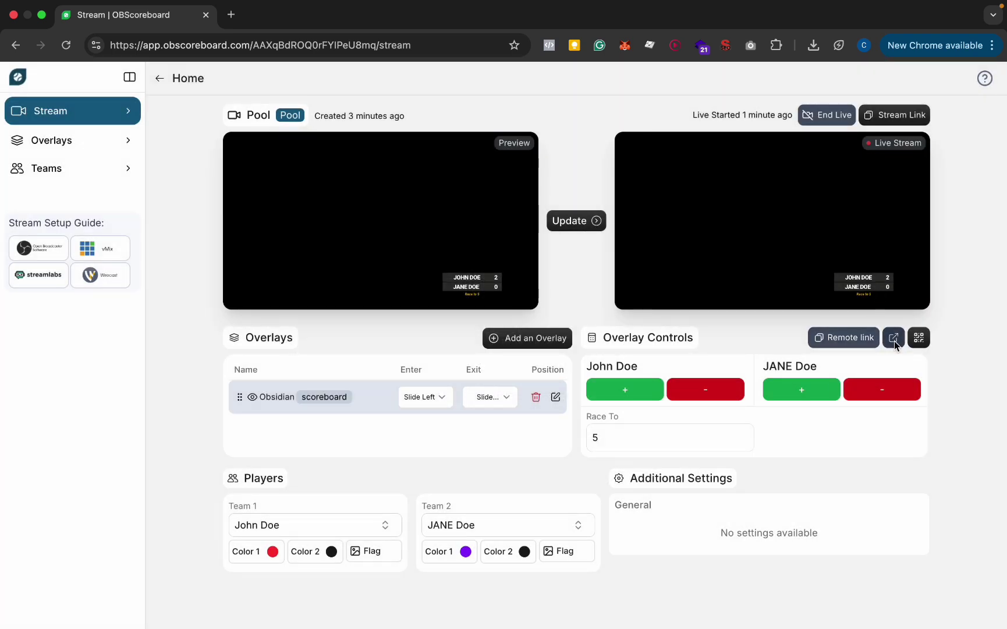
{"action": "left_click", "coordinate": [843, 337]}
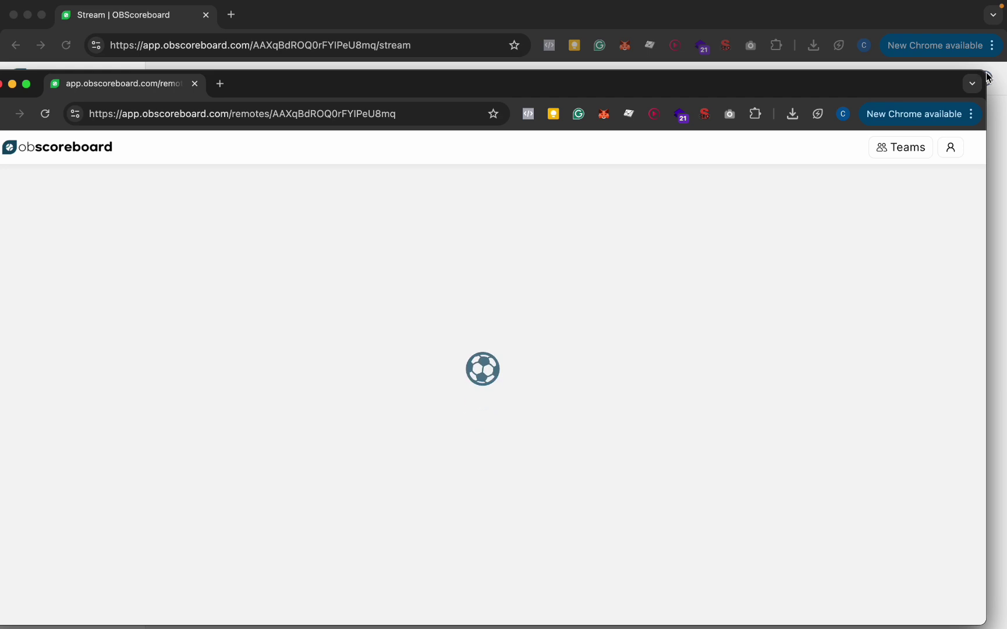
- Narrow the remote page to phone width and add a point to the second player, making 2–1
{"action": "left_click_drag", "start_coordinate": [986, 73], "coordinate": [375, 43]}
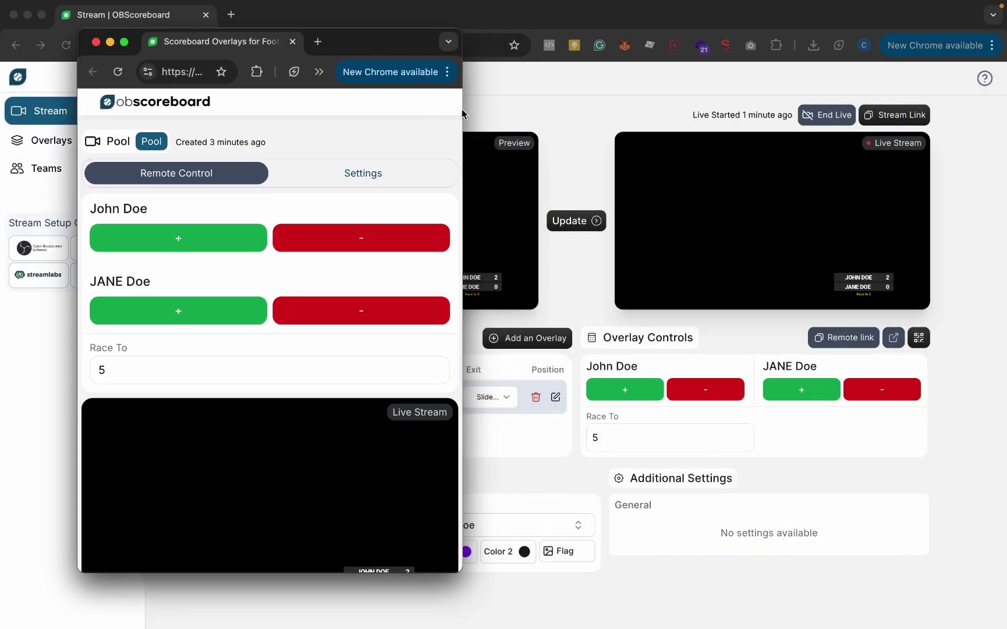
{"action": "scroll", "coordinate": [231, 378], "scroll_direction": "down", "scroll_amount": 3}
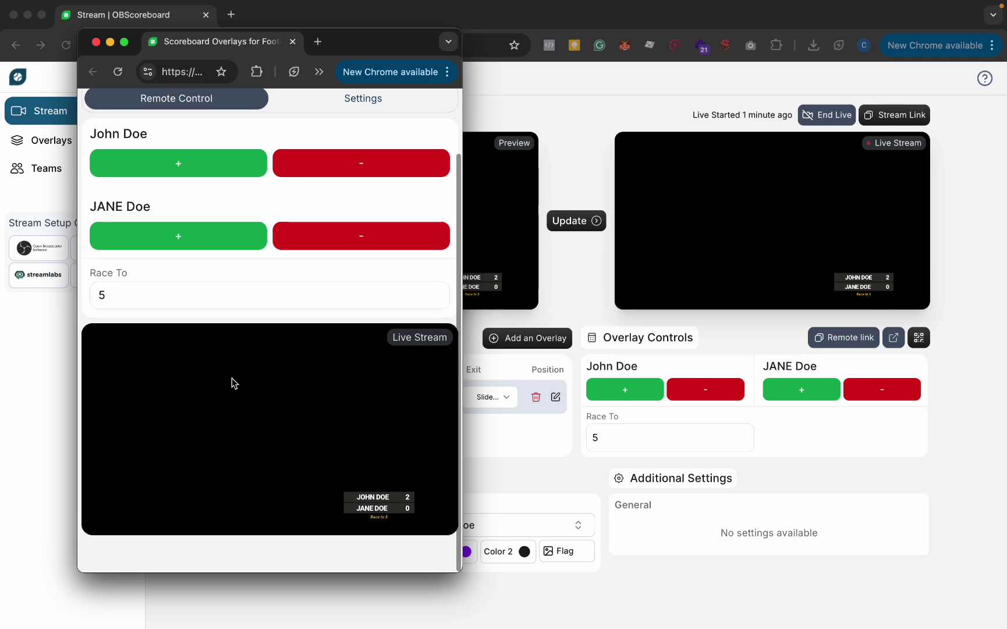
{"action": "left_click", "coordinate": [224, 239]}
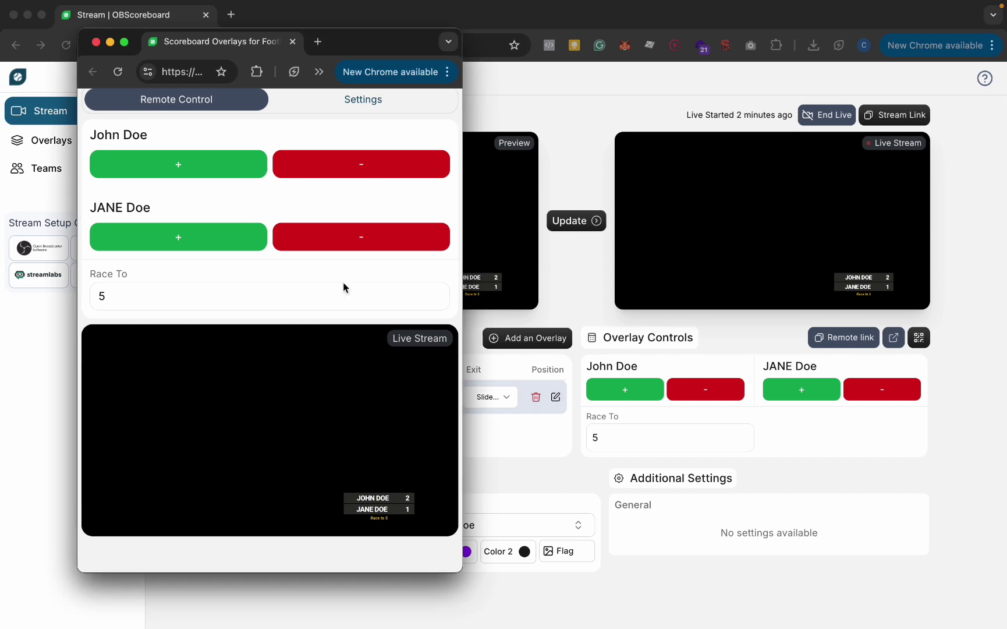
{"action": "left_click_drag", "start_coordinate": [349, 42], "coordinate": [341, 67]}
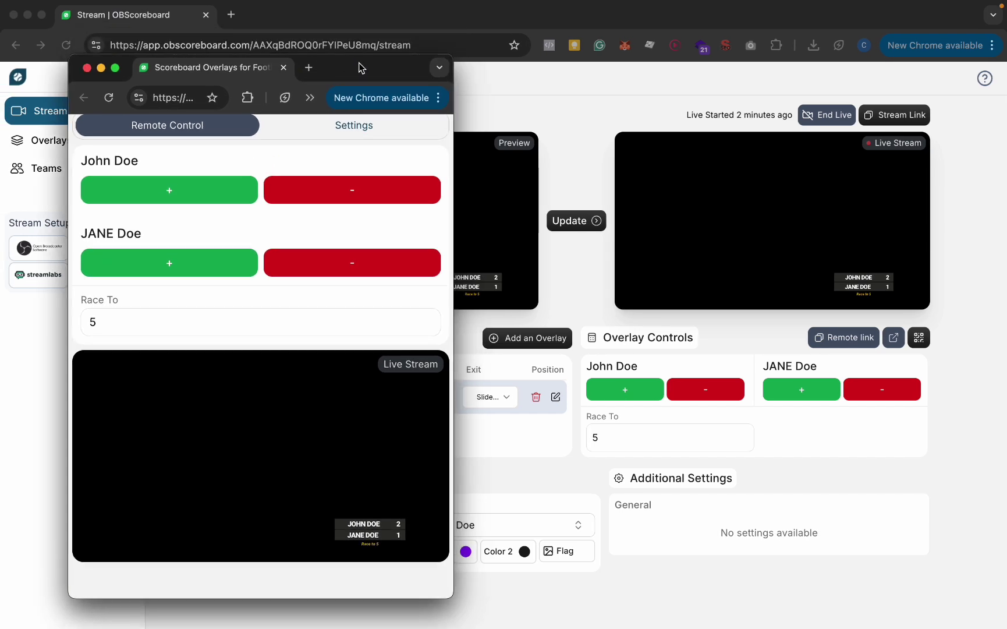
- Close the remote window, add the Black Rect lower-third overlay, and select its settings row
{"action": "left_click", "coordinate": [284, 68]}
{"action": "left_click", "coordinate": [551, 340]}
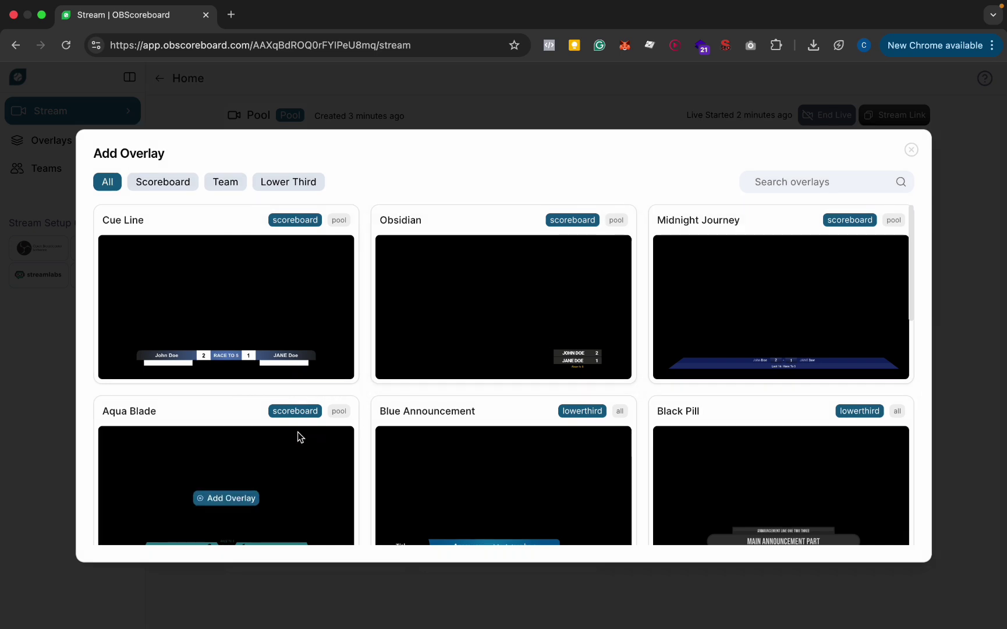
{"action": "scroll", "coordinate": [424, 469], "scroll_direction": "down", "scroll_amount": 5}
{"action": "scroll", "coordinate": [424, 466], "scroll_direction": "down", "scroll_amount": 5}
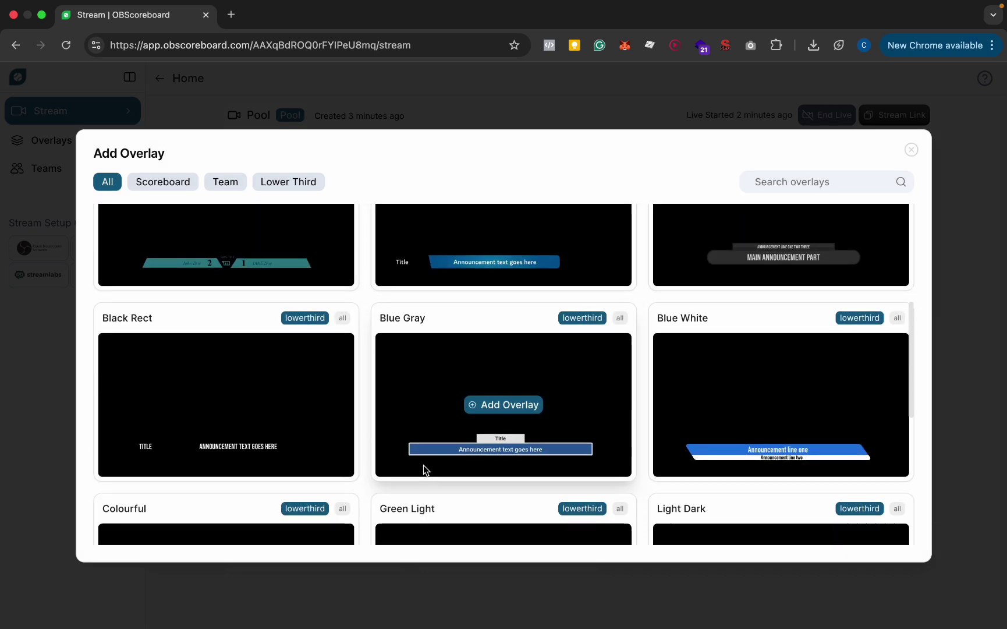
{"action": "scroll", "coordinate": [384, 408], "scroll_direction": "up", "scroll_amount": 2}
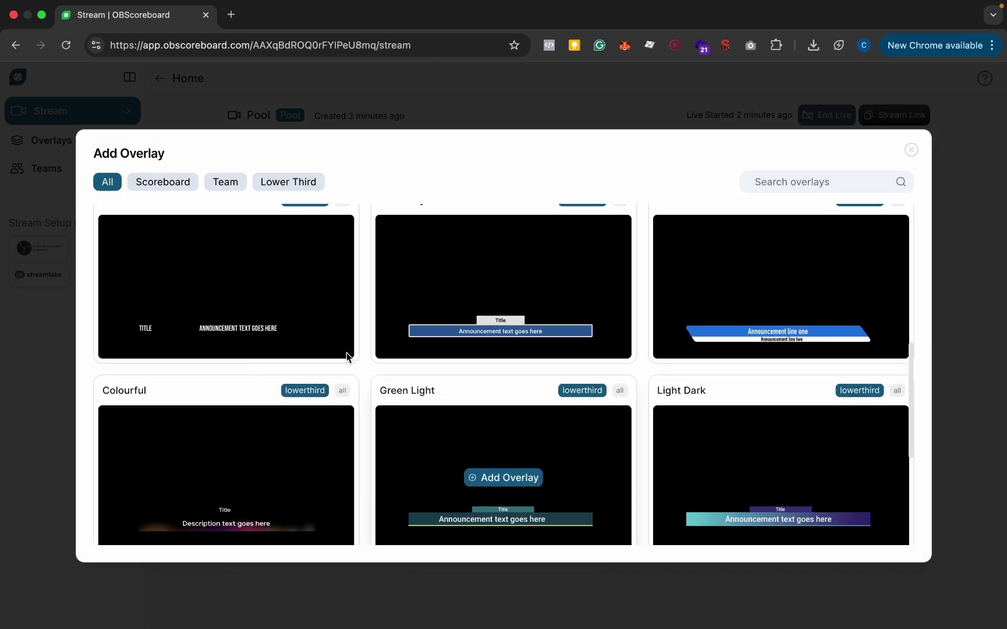
{"action": "left_click", "coordinate": [227, 286]}
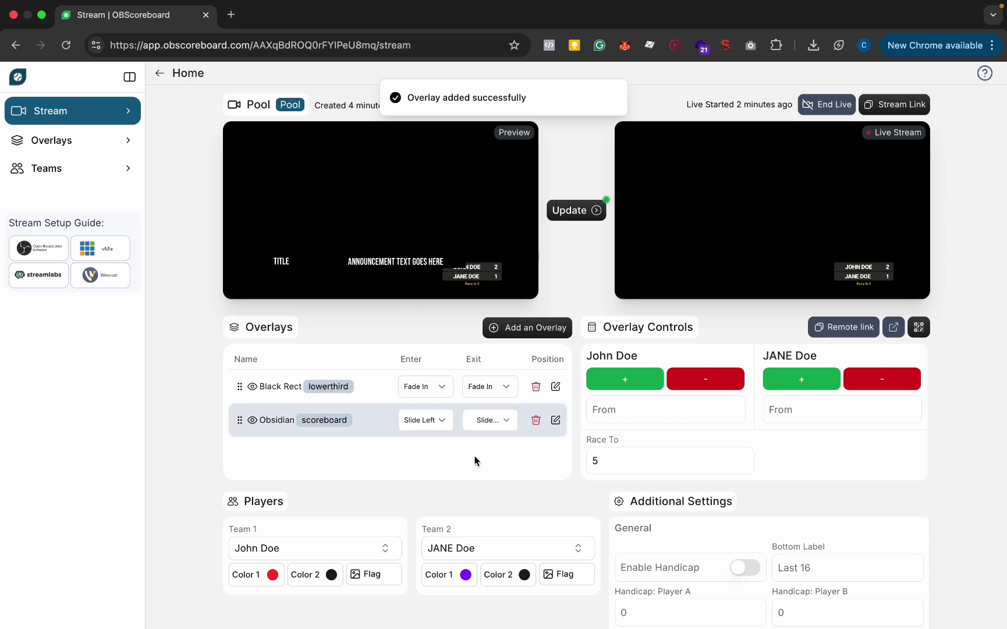
{"action": "left_click", "coordinate": [377, 386]}
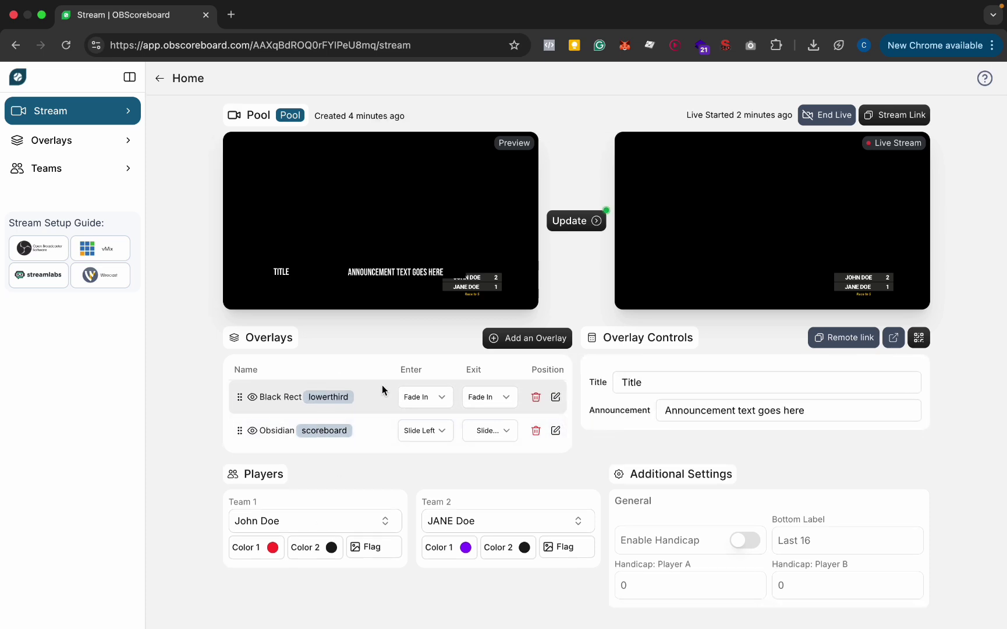
- Shrink the Black Rect lower-third to scale 0.46, shift the scoreboard right, and save positions
{"action": "left_click", "coordinate": [556, 397]}
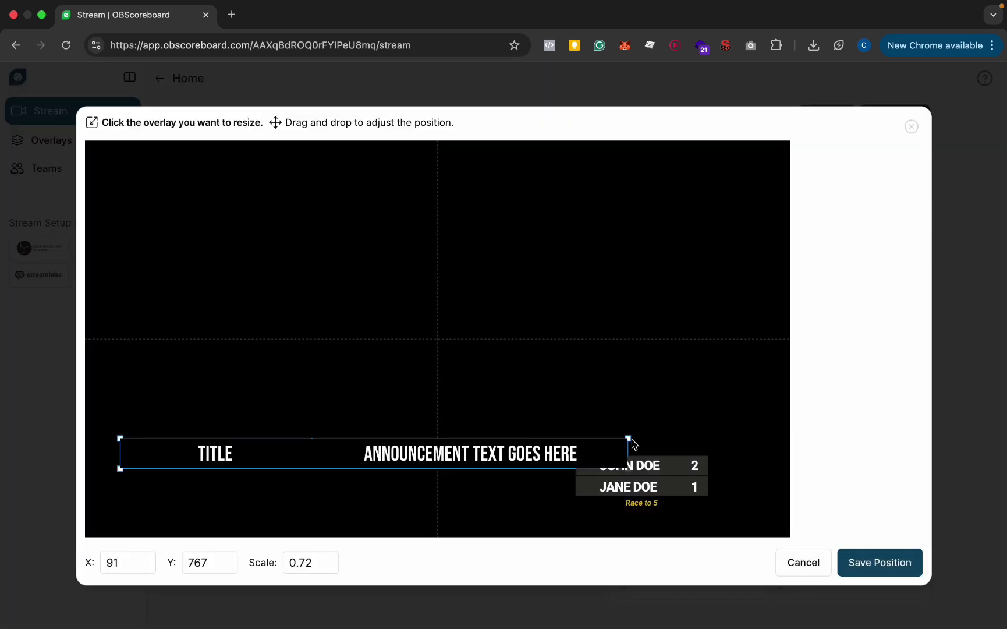
{"action": "left_click_drag", "start_coordinate": [630, 441], "coordinate": [404, 482]}
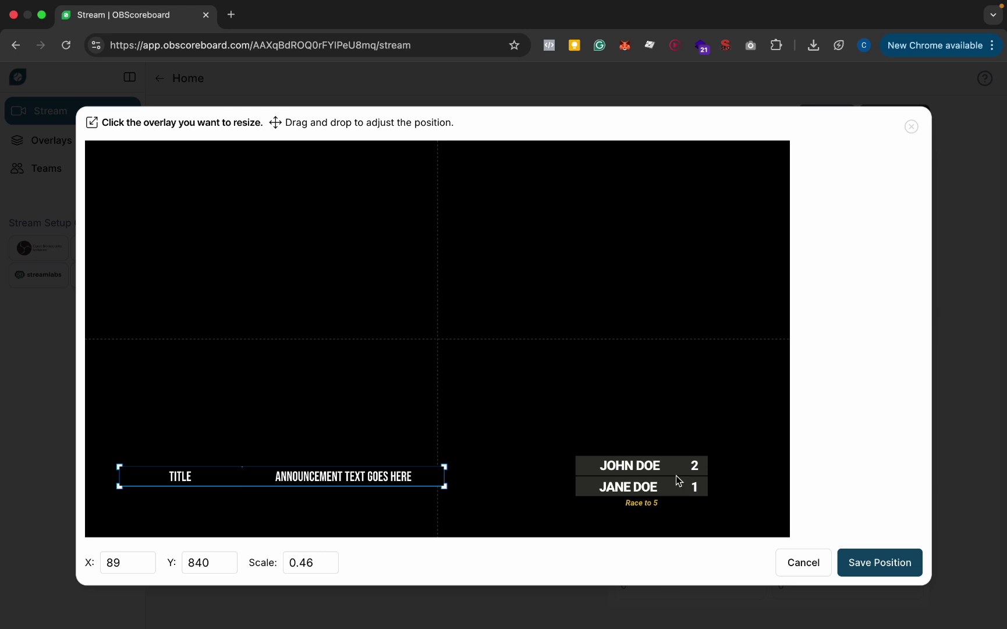
{"action": "left_click_drag", "start_coordinate": [676, 475], "coordinate": [693, 490]}
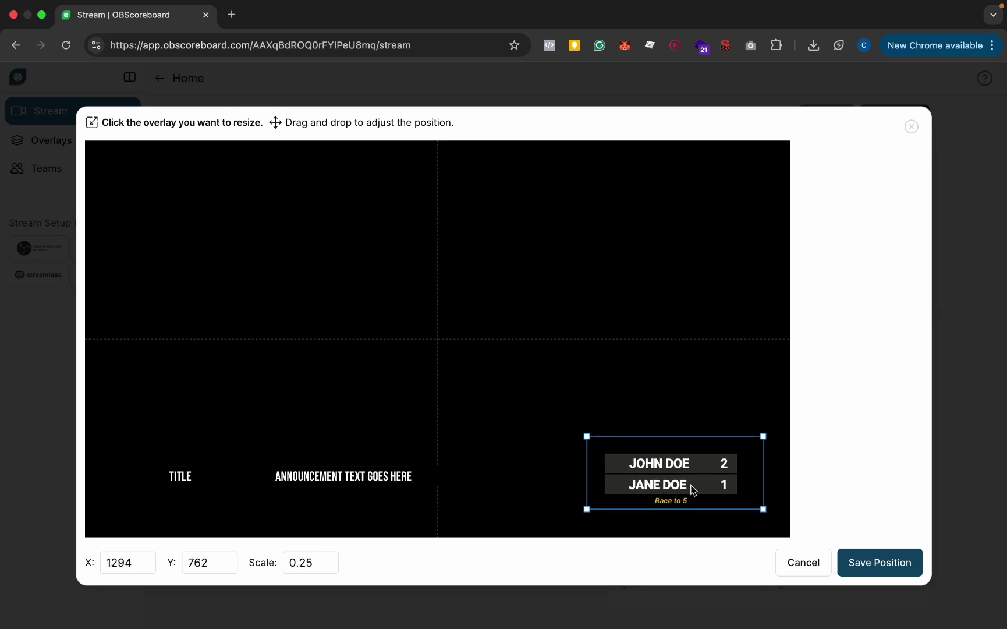
{"action": "left_click", "coordinate": [886, 561]}
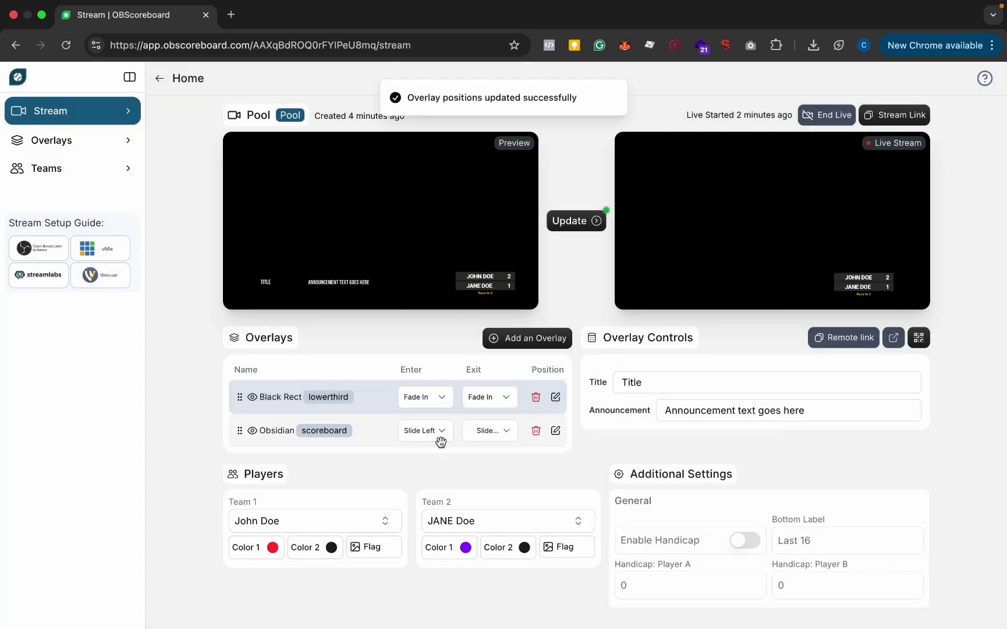
- Give the Black Rect announcement a Slide entrance and a Slide Left exit
{"action": "left_click", "coordinate": [438, 402]}
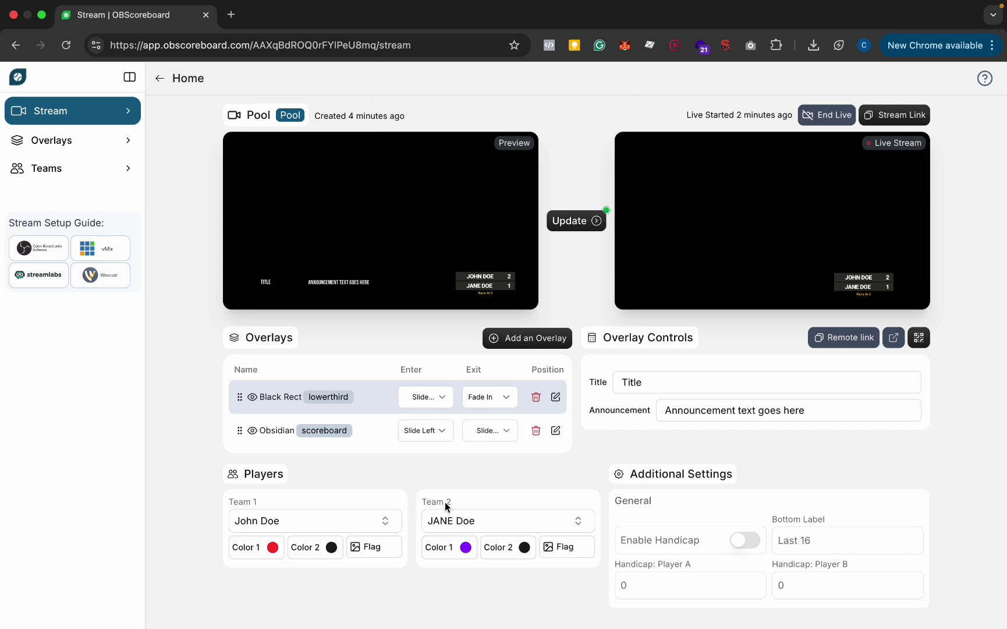
{"action": "left_click", "coordinate": [489, 396]}
{"action": "left_click", "coordinate": [496, 493]}
- Hide the Obsidian scoreboard and push the Black Rect announcement live instead
{"action": "left_click", "coordinate": [252, 397]}
{"action": "left_click", "coordinate": [252, 431]}
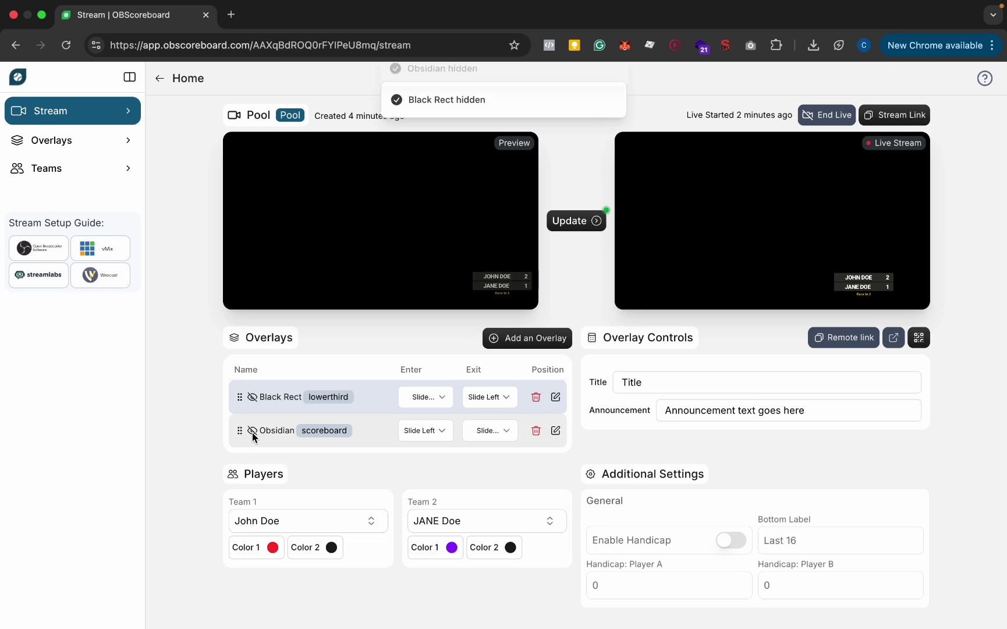
{"action": "left_click", "coordinate": [554, 221]}
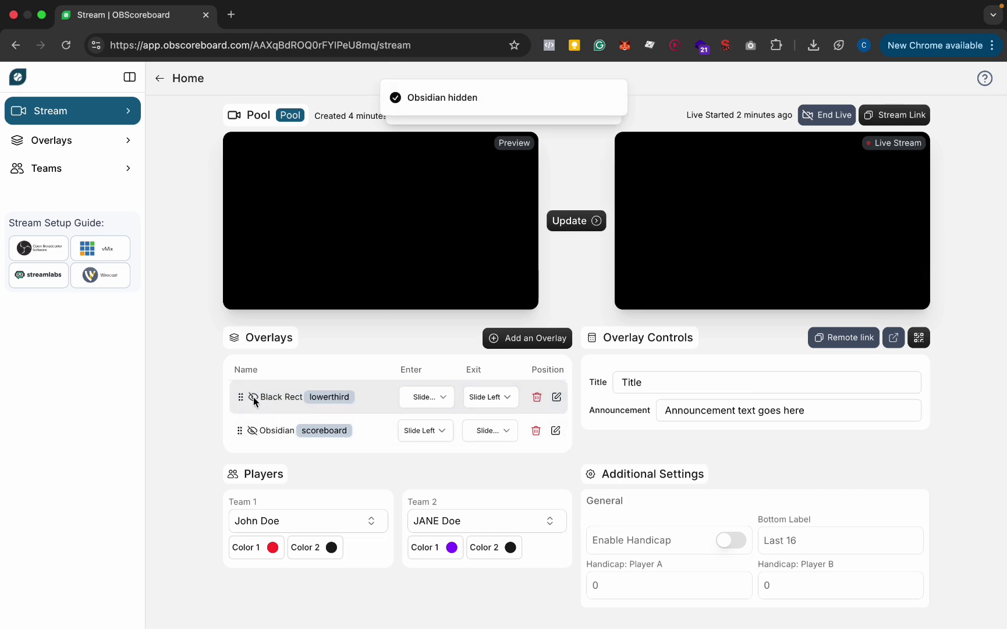
{"action": "left_click", "coordinate": [253, 396]}
{"action": "left_click", "coordinate": [574, 221]}
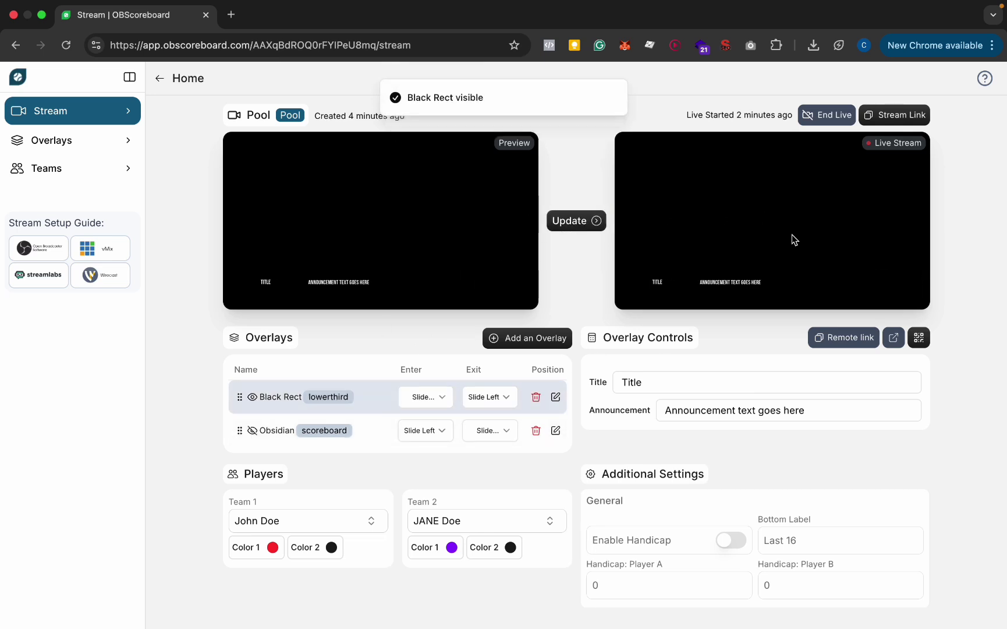
- Select the Title and Announcement text, then hide Black Rect and view the scene in OBS
{"action": "left_click", "coordinate": [671, 382]}
{"action": "key", "text": "super+a"}
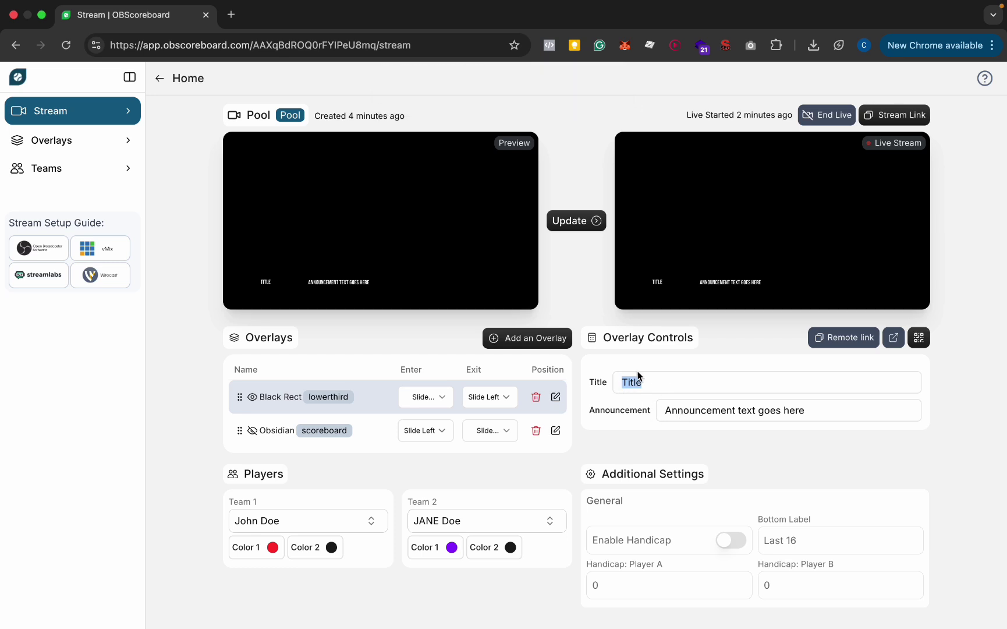
{"action": "left_click", "coordinate": [712, 414]}
{"action": "key", "text": "super+a"}
{"action": "left_click", "coordinate": [827, 414]}
{"action": "left_click", "coordinate": [252, 396]}
{"action": "key", "text": "ctrl+Right"}
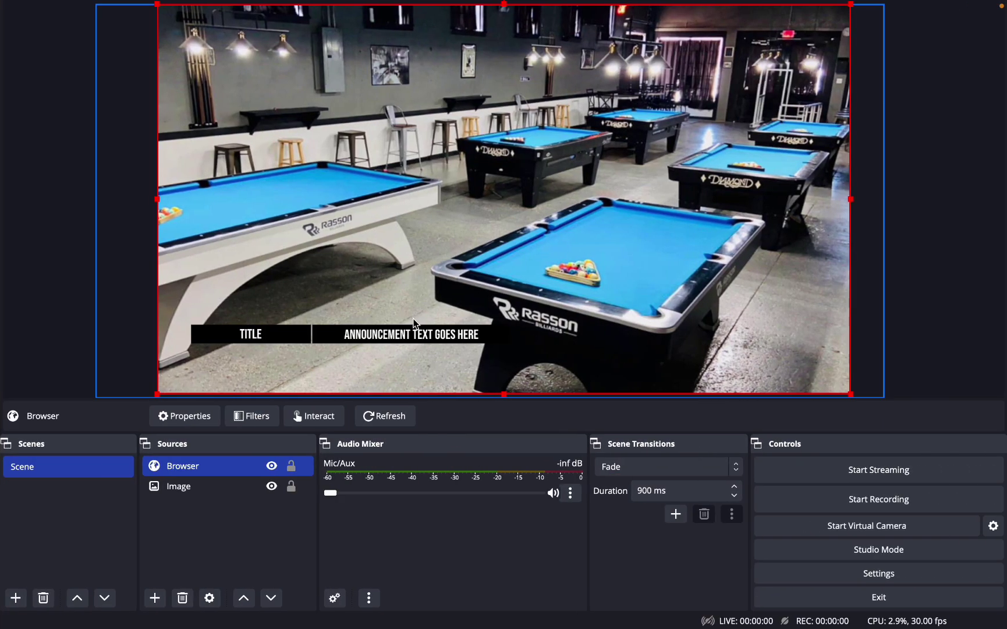
- Update the live stream to remove the Black Rect announcement and confirm in OBS
{"action": "key", "text": "ctrl+Left"}
{"action": "left_click", "coordinate": [595, 220]}
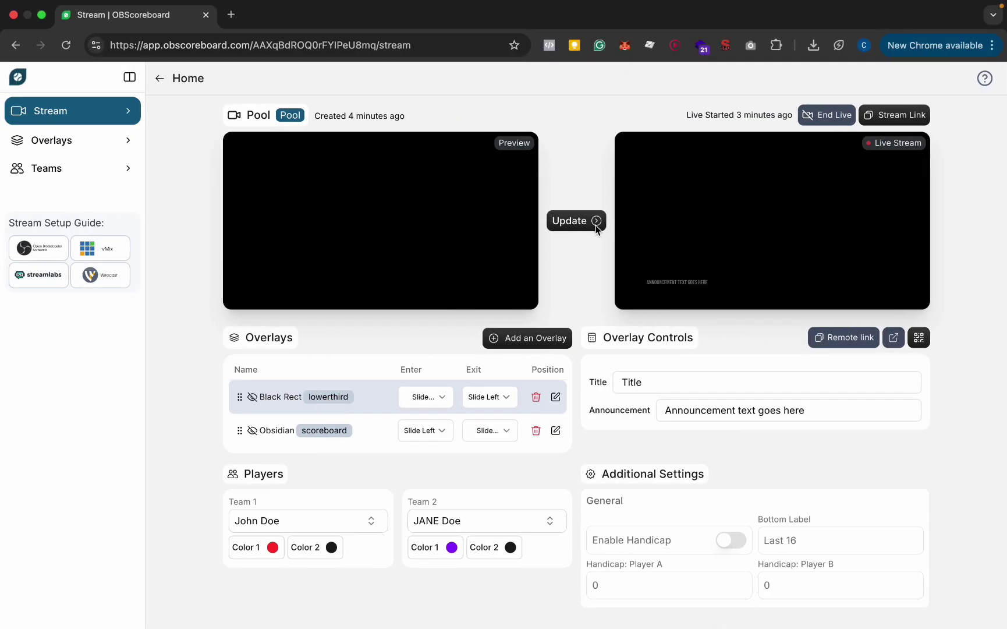
{"action": "key", "text": "ctrl+Right"}
{"action": "key", "text": "ctrl+Left"}
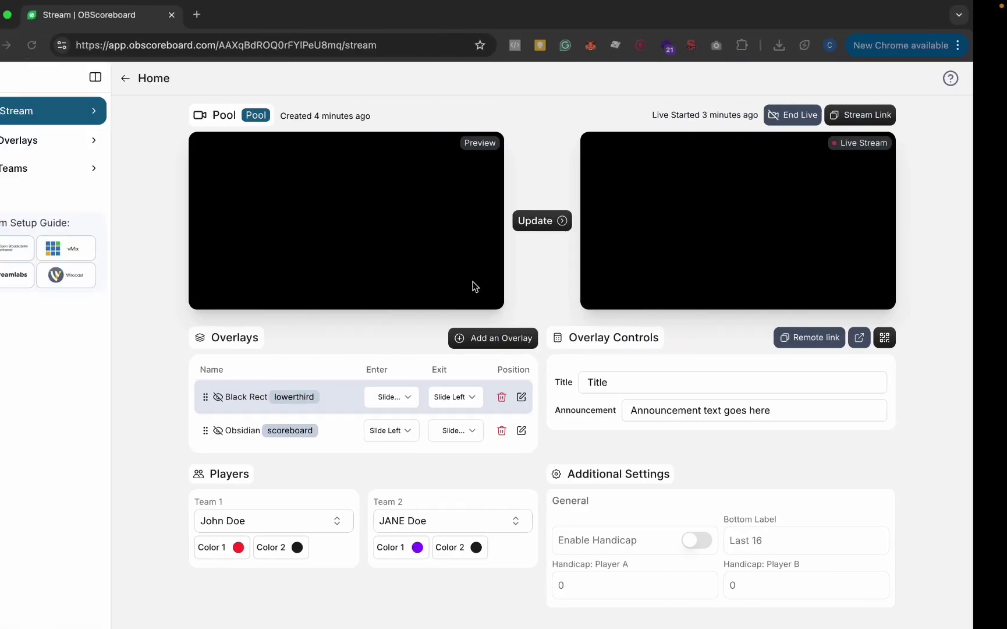
- Show the Obsidian scoreboard live again and check it reads 2–1 in OBS
{"action": "left_click", "coordinate": [253, 431]}
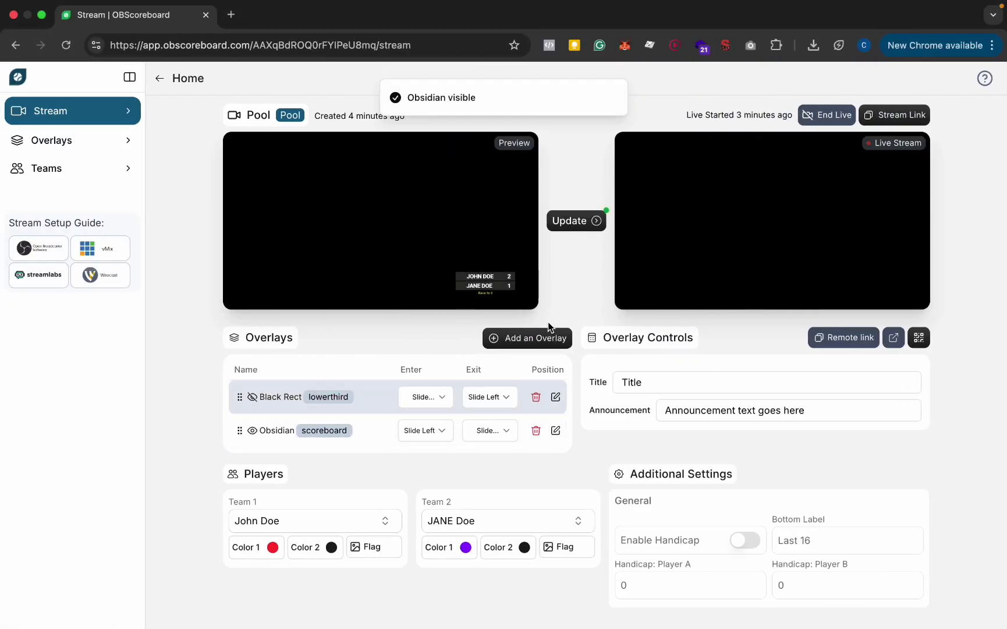
{"action": "left_click", "coordinate": [595, 221]}
{"action": "key", "text": "ctrl+Right"}
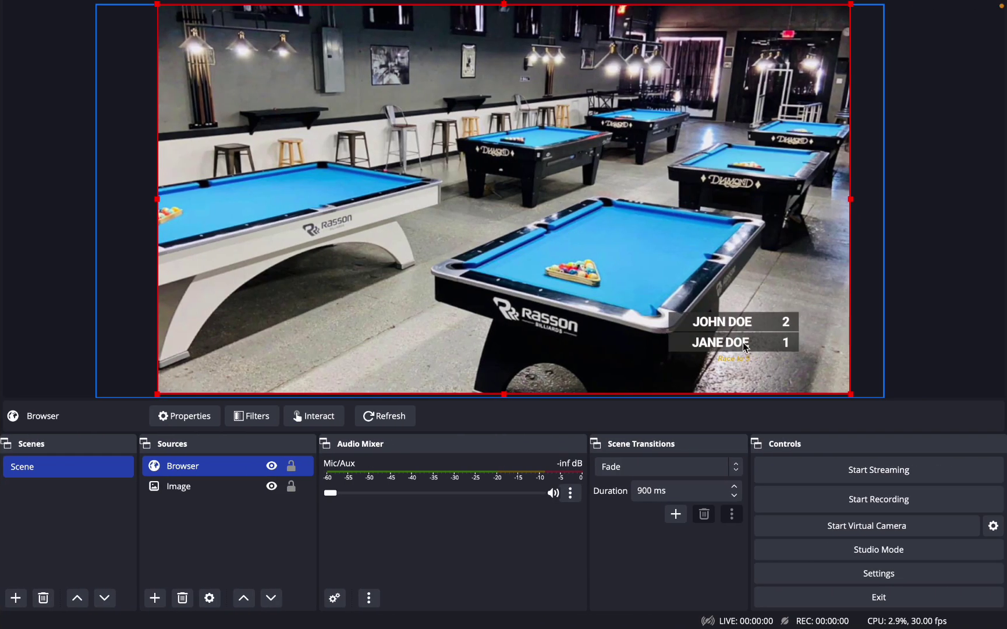
{"action": "key", "text": "ctrl+Left"}
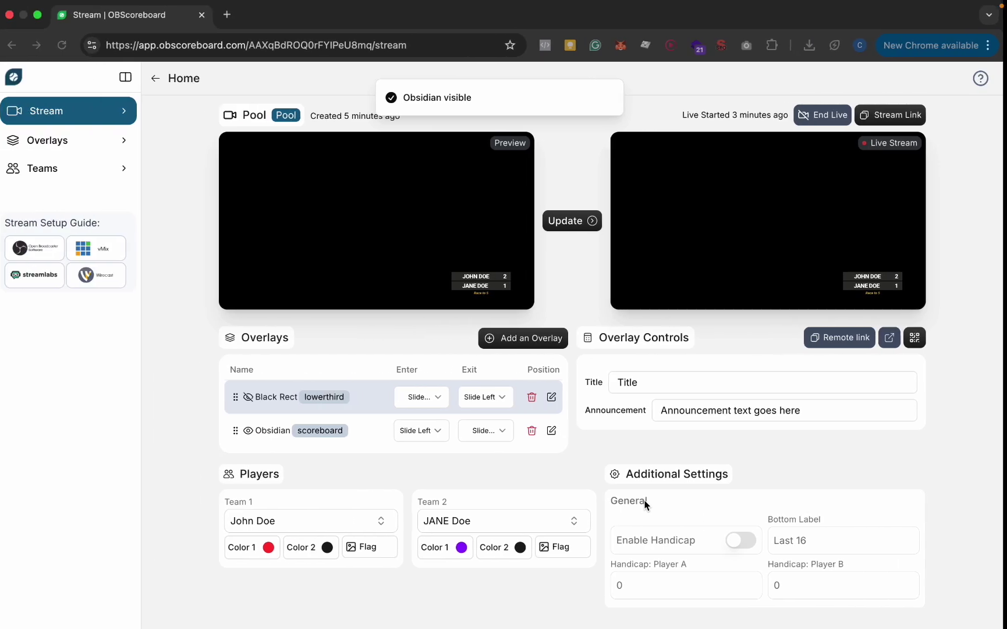